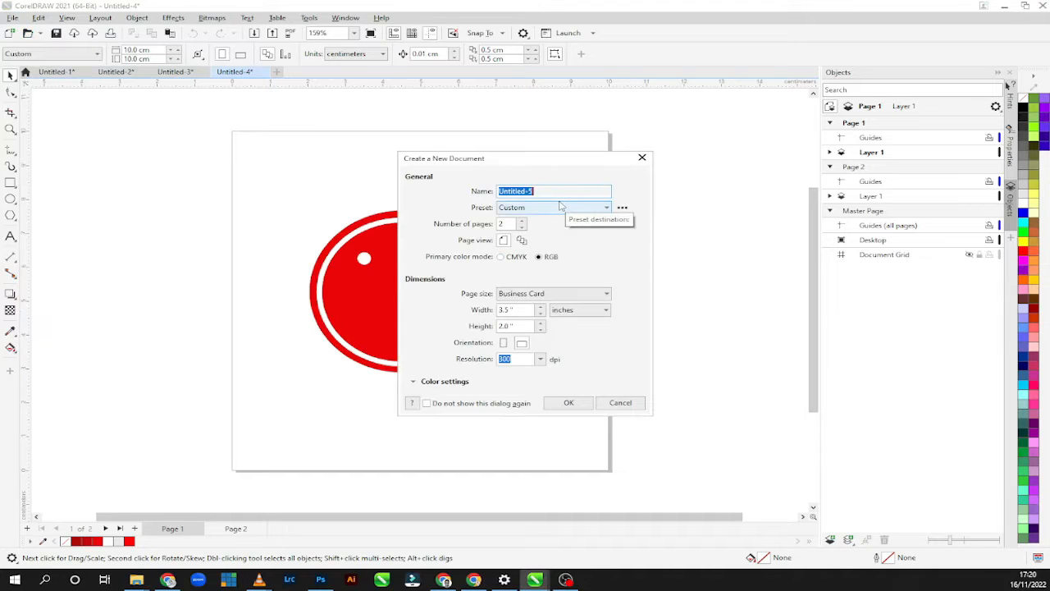
# Create a new two-page CMYK document named "Completmentary first try" with the Business Card page size.
pyautogui.write('Complemtentary first try')
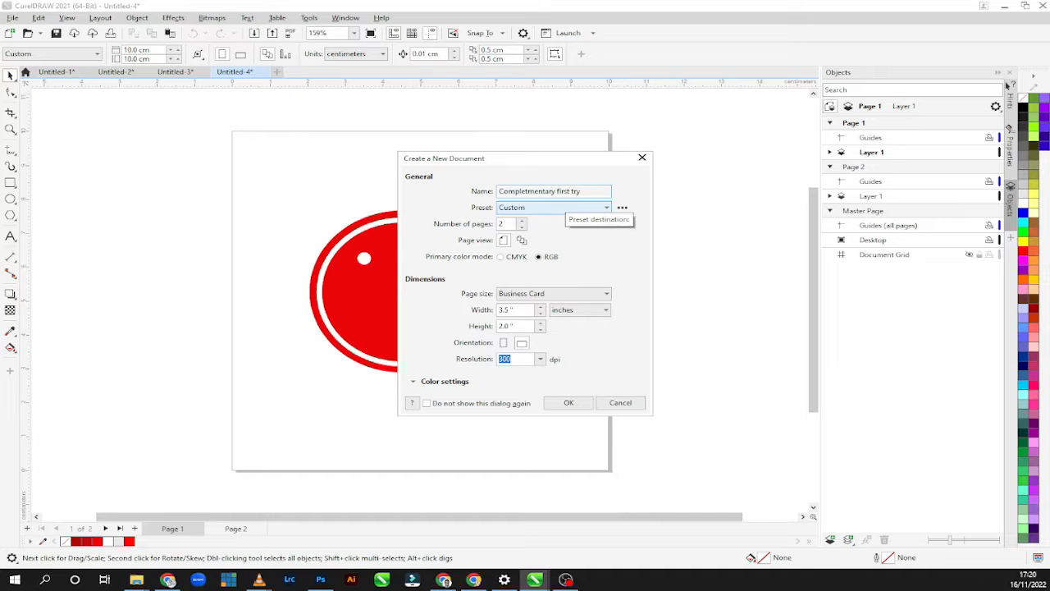
pyautogui.click(516, 259)
pyautogui.click(546, 295)
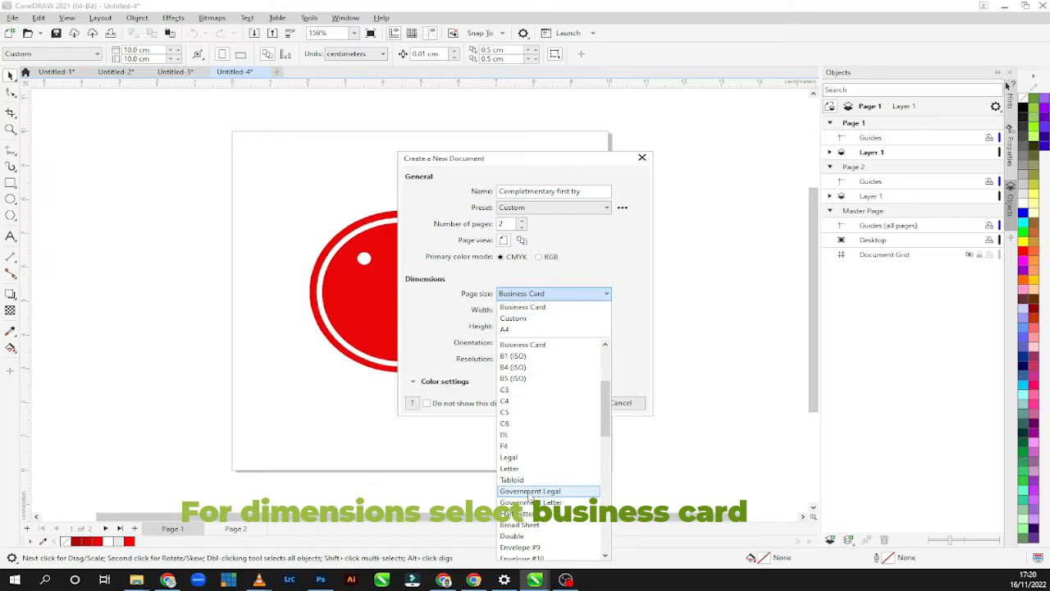
pyautogui.scroll(-3, 529, 492)
pyautogui.scroll(-3, 523, 444)
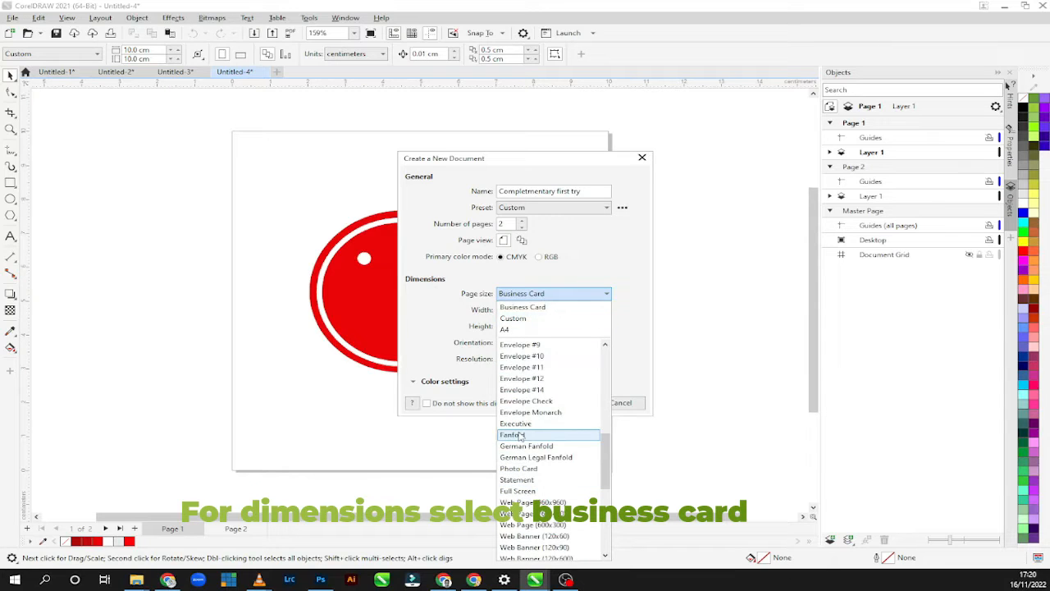
pyautogui.scroll(3, 521, 437)
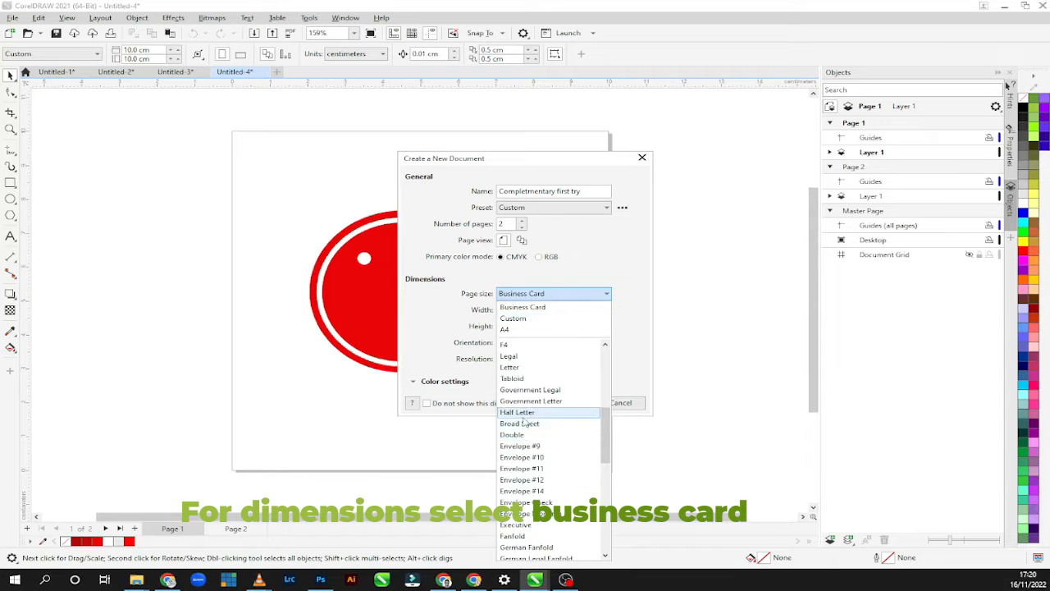
pyautogui.scroll(3, 523, 428)
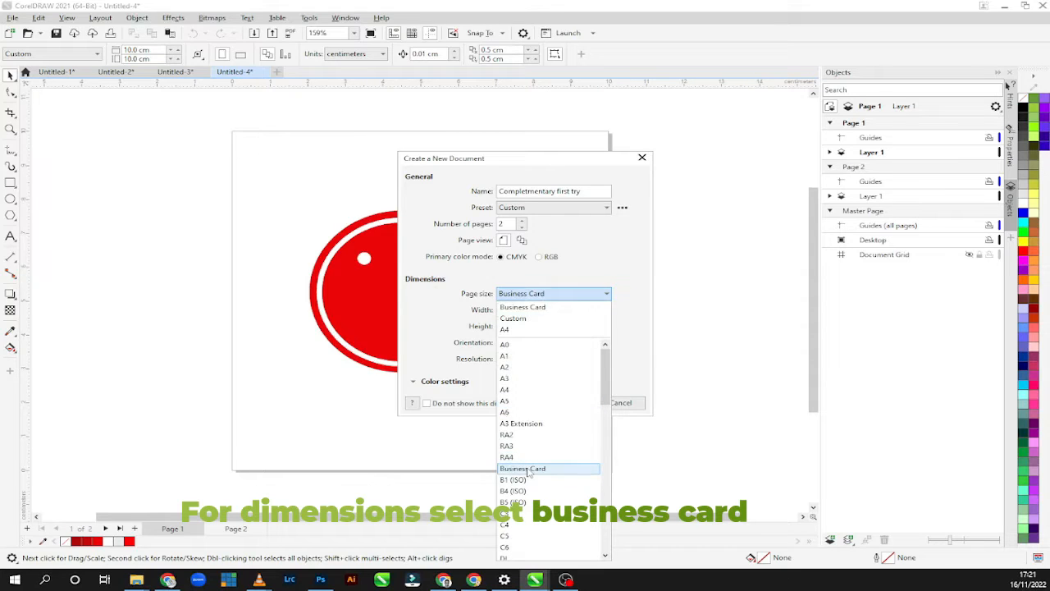
pyautogui.click(528, 469)
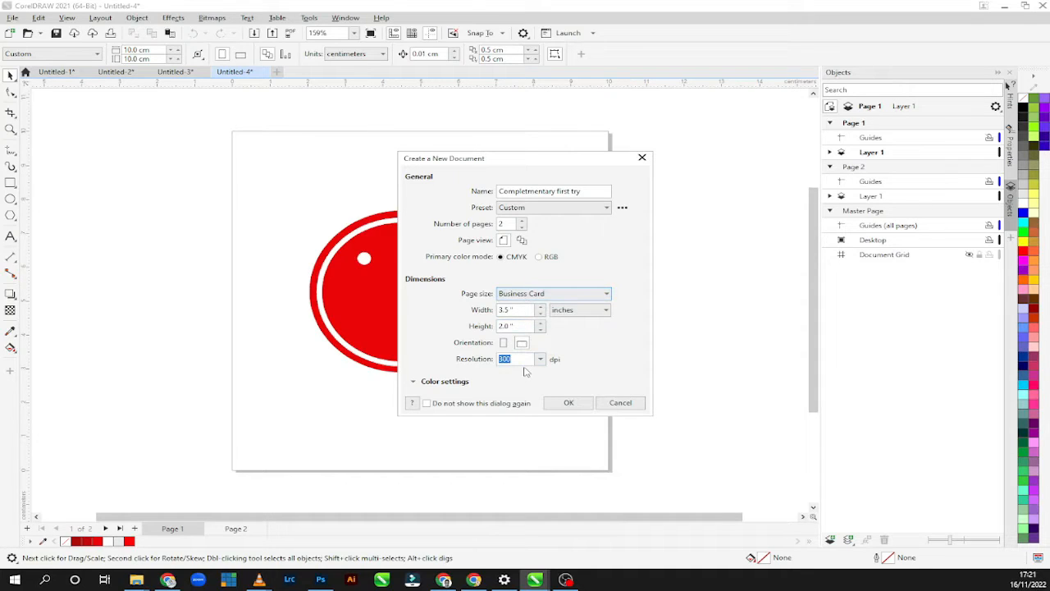
pyautogui.click(566, 403)
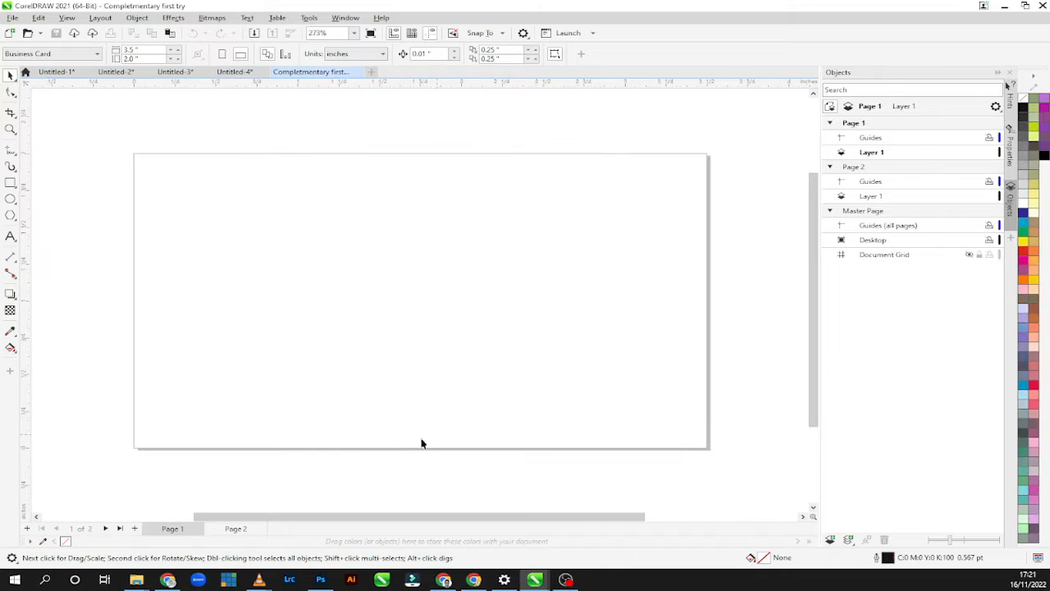
# Draw a rectangle covering all of page 1, about 3.5 by 2 inches, and fill it with purple C40 M100 Y0 K0.
pyautogui.click(226, 529)
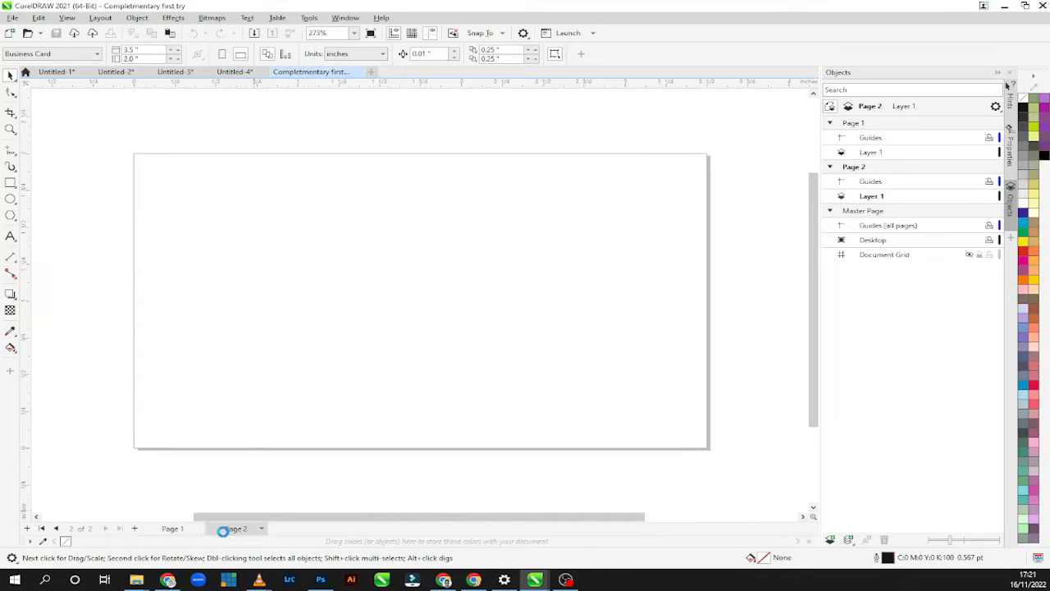
pyautogui.click(175, 529)
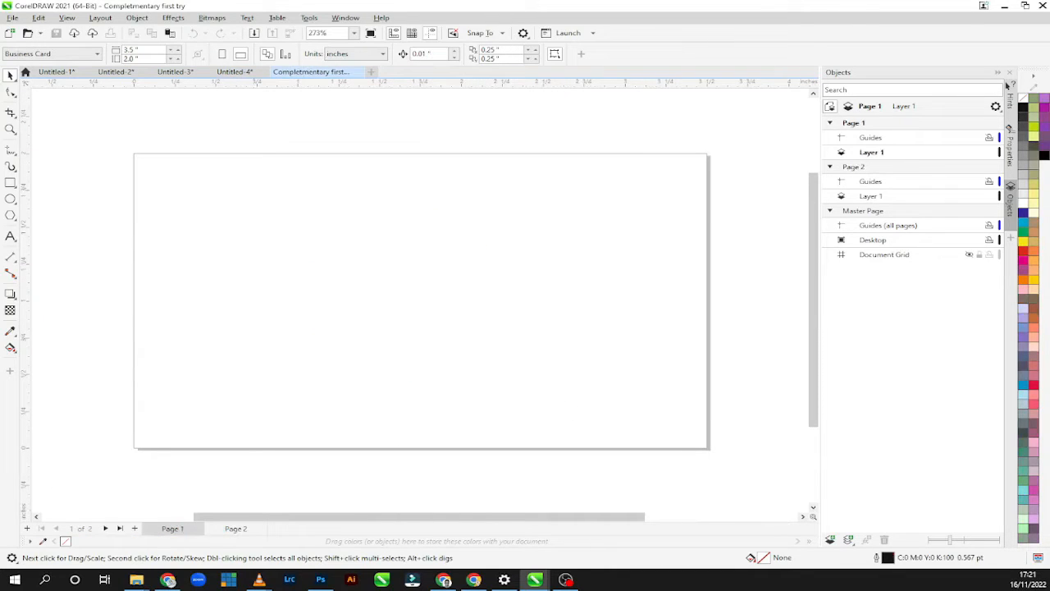
pyautogui.hotkey('alt', 'Tab')
pyautogui.click(10, 182)
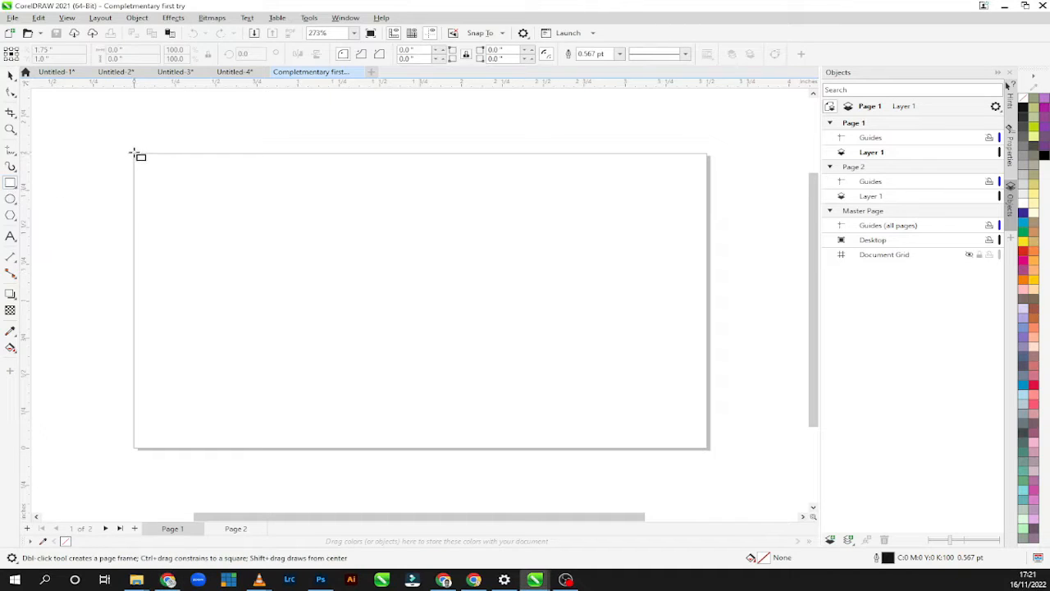
pyautogui.moveTo(135, 154)
pyautogui.mouseDown()
pyautogui.moveTo(234, 258)
pyautogui.moveTo(443, 372)
pyautogui.moveTo(671, 446)
pyautogui.moveTo(687, 434)
pyautogui.moveTo(722, 451)
pyautogui.moveTo(708, 449)
pyautogui.mouseUp()
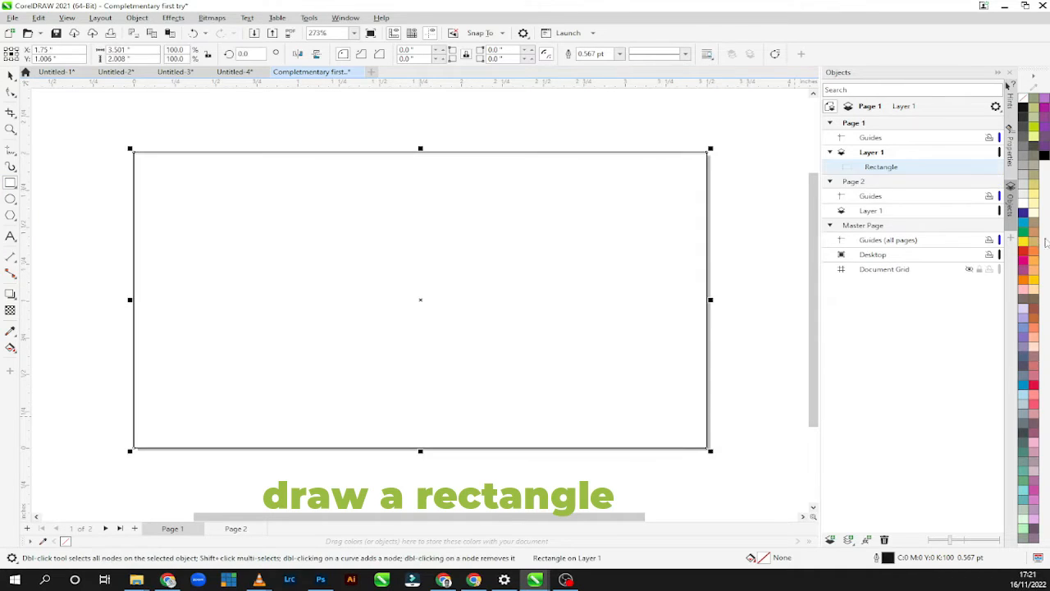
pyautogui.click(1046, 107)
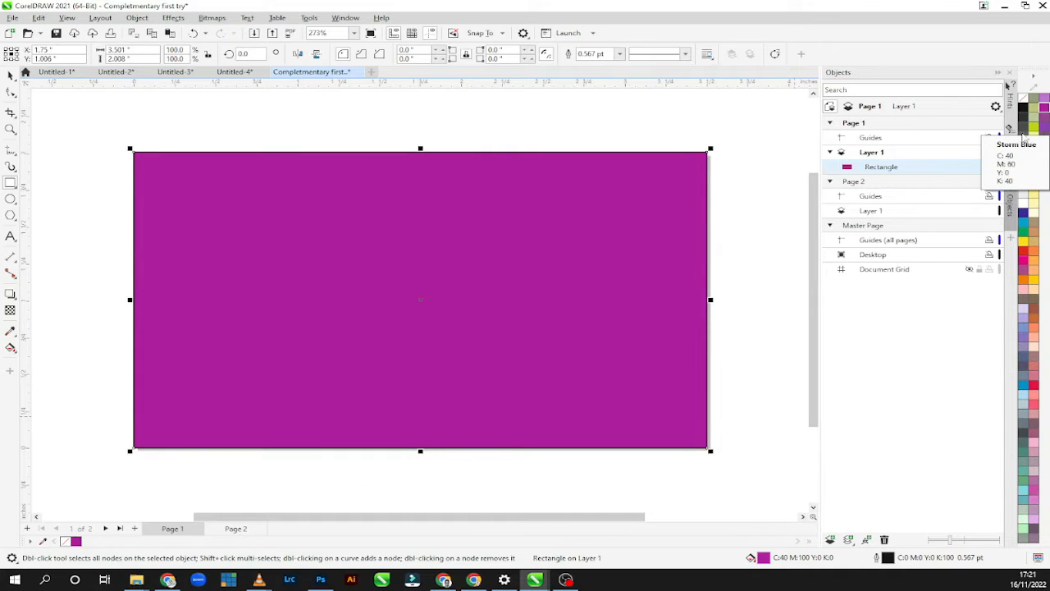
# Set the purple rectangle's outline width to None.
pyautogui.click(1011, 154)
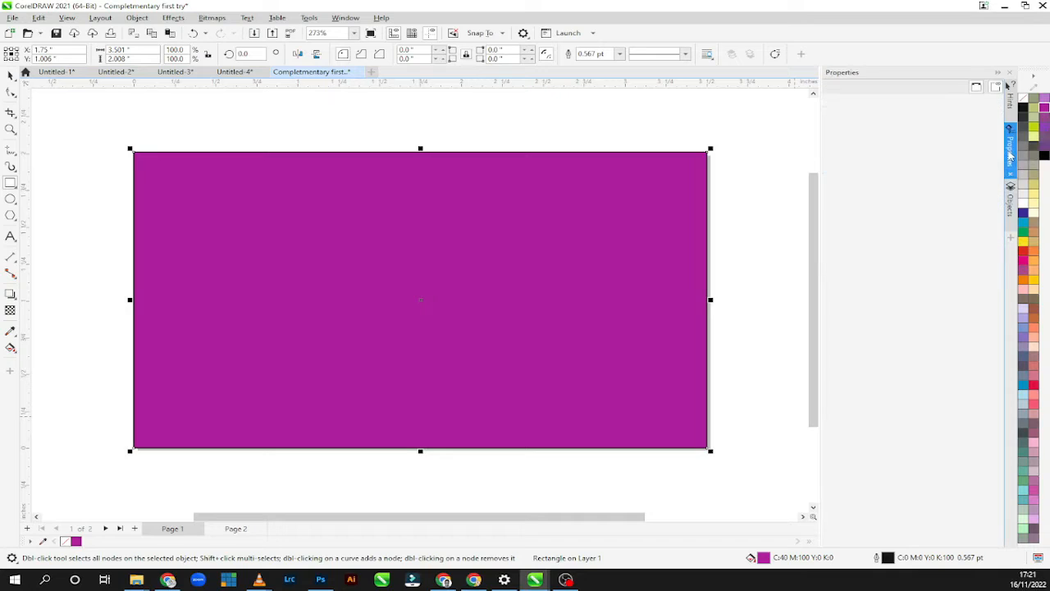
pyautogui.click(870, 133)
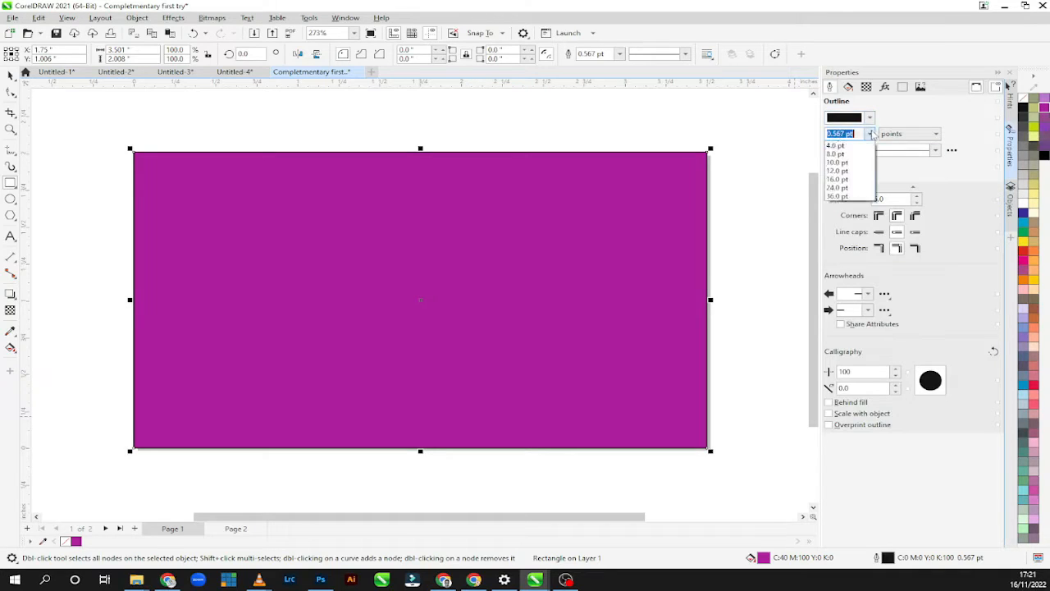
pyautogui.click(842, 141)
# Apply a fountain fill to the purple rectangle and reverse its direction.
pyautogui.click(850, 88)
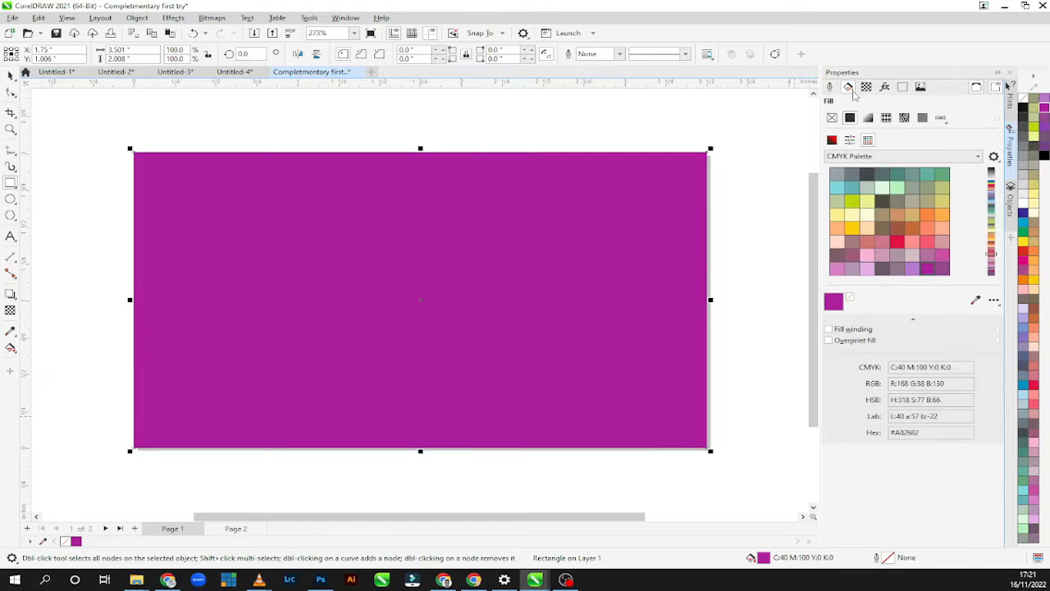
pyautogui.click(868, 119)
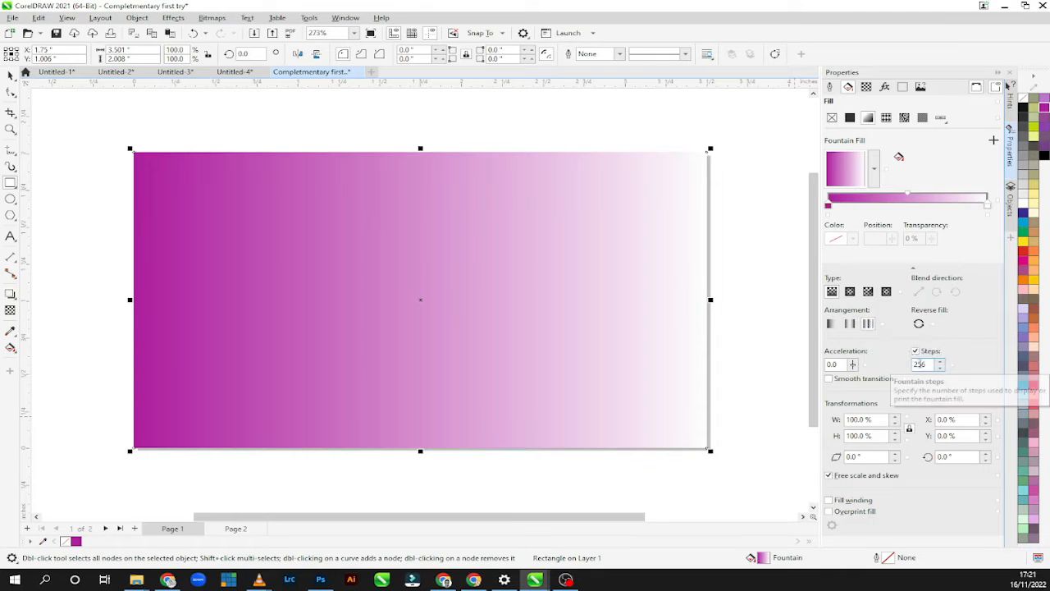
pyautogui.click(919, 324)
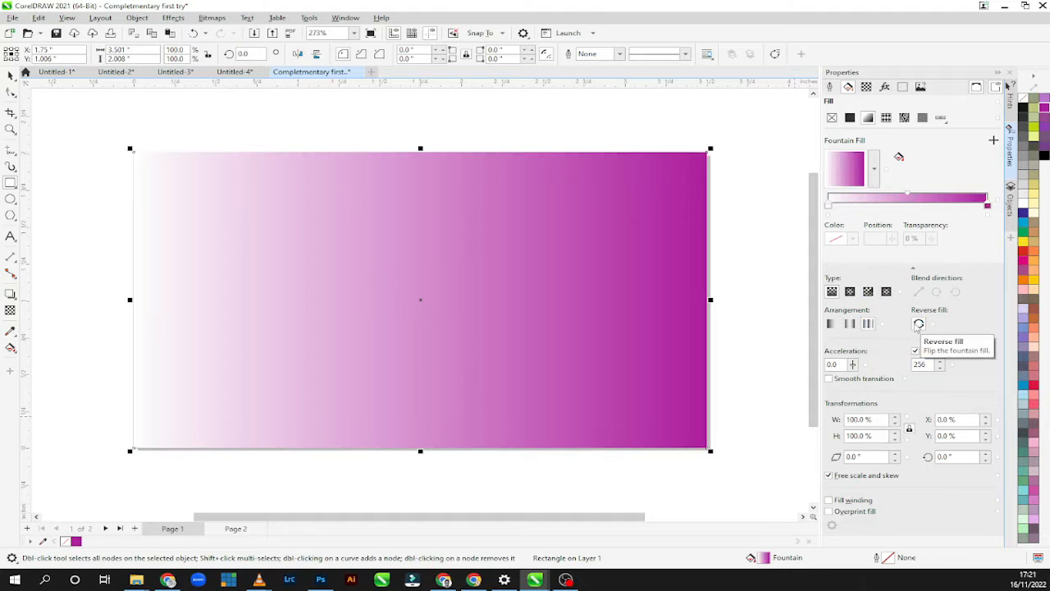
# Change the gradient's white start colour to a dark purple of about C64 M100 Y14 K67.
pyautogui.click(829, 207)
pyautogui.click(837, 239)
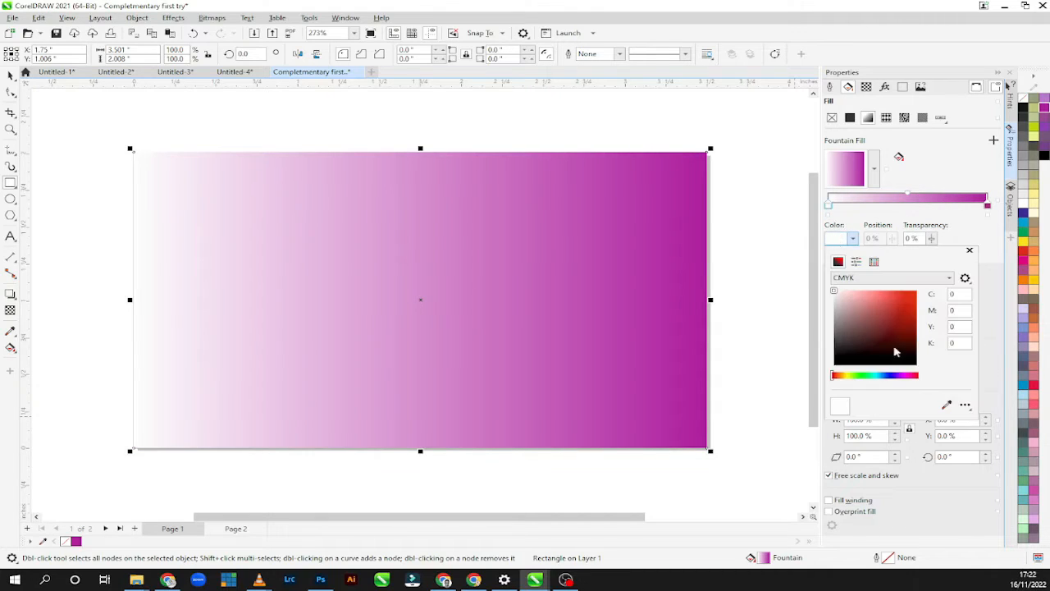
pyautogui.click(903, 375)
pyautogui.click(912, 317)
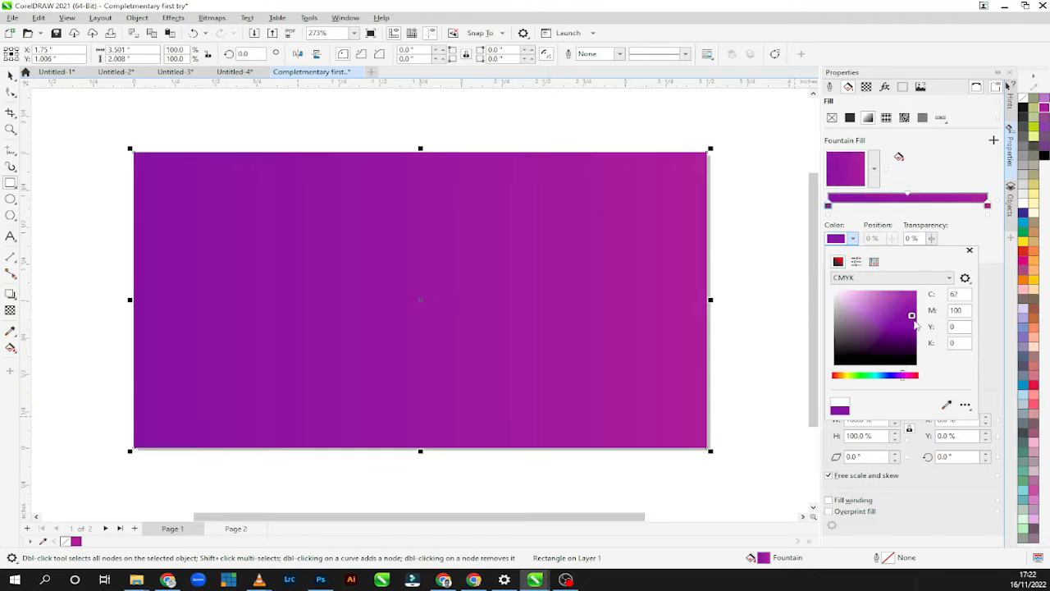
pyautogui.click(918, 326)
pyautogui.moveTo(916, 338)
pyautogui.mouseDown()
pyautogui.moveTo(909, 377)
pyautogui.moveTo(896, 377)
pyautogui.mouseUp()
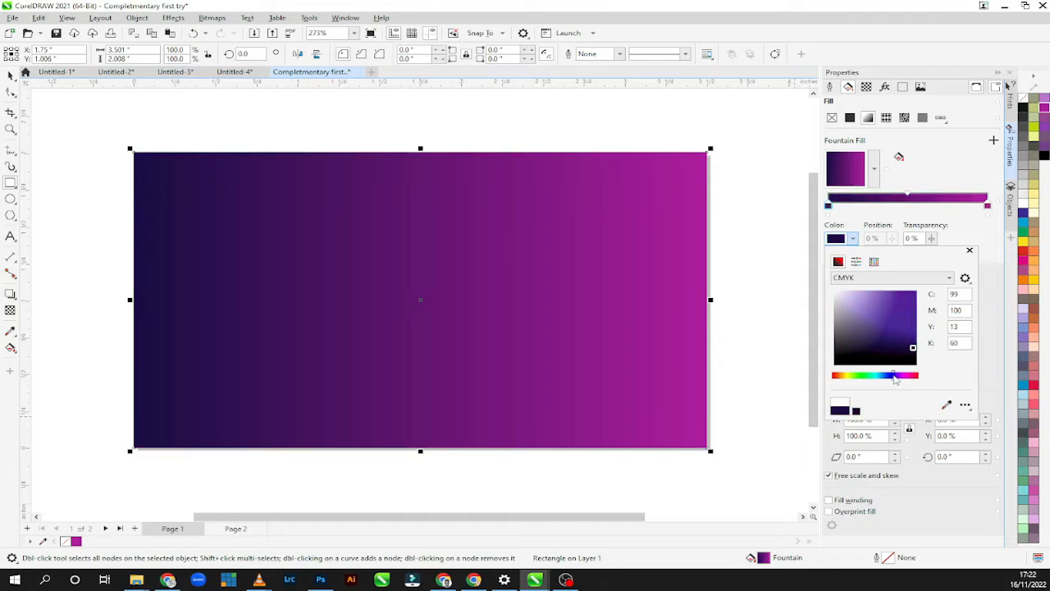
pyautogui.moveTo(895, 378); pyautogui.dragTo(907, 380)
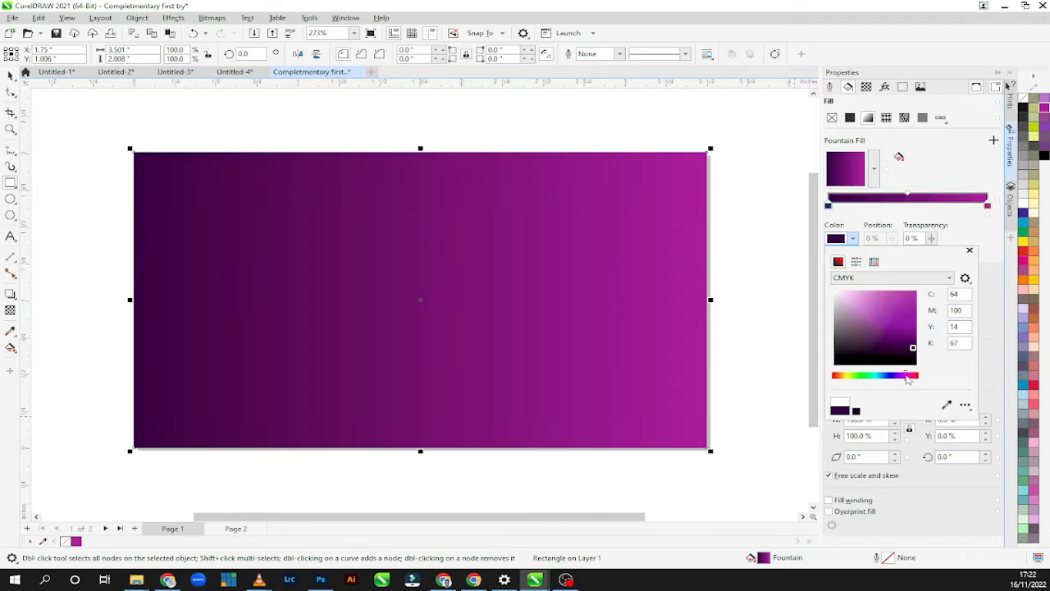
pyautogui.click(943, 478)
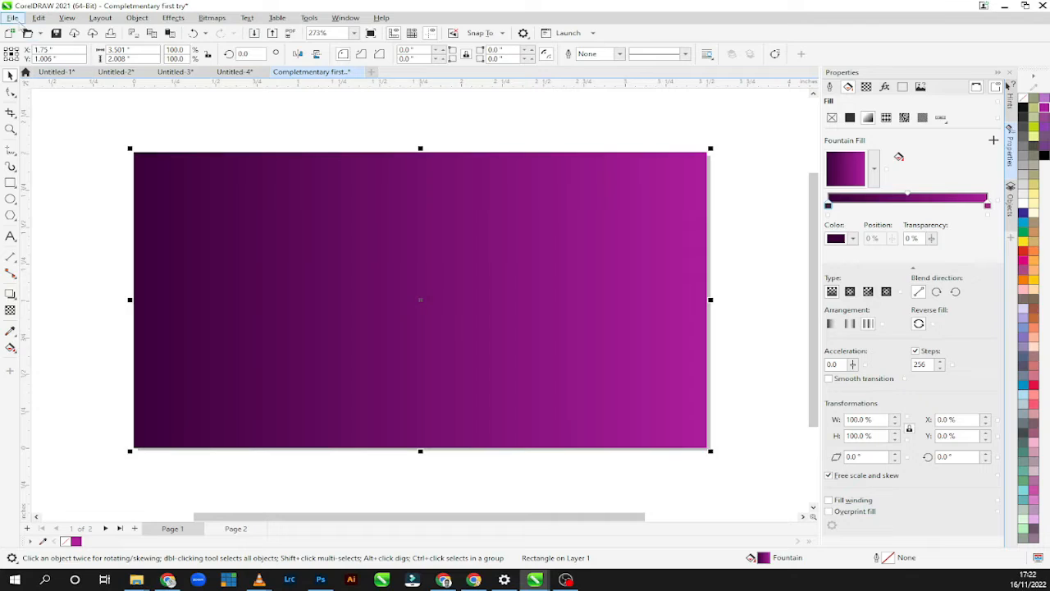
# Import the "app logo" image from the Academy file > Corel Draw Flyer folder and place it about 1.08 inches wide near the centre of page 1.
pyautogui.click(14, 19)
pyautogui.click(14, 19)
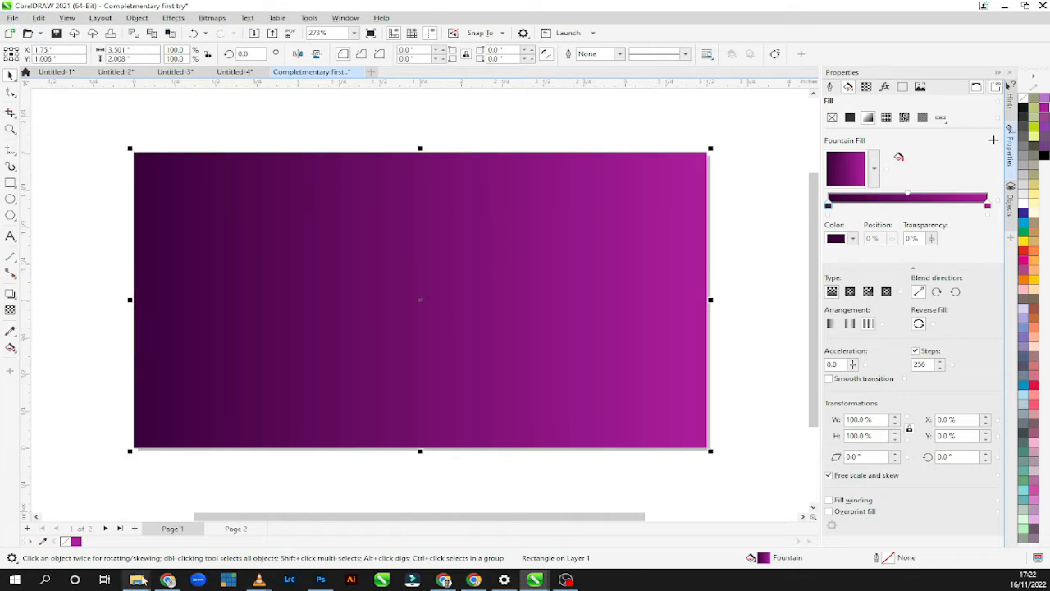
pyautogui.moveTo(135, 583)
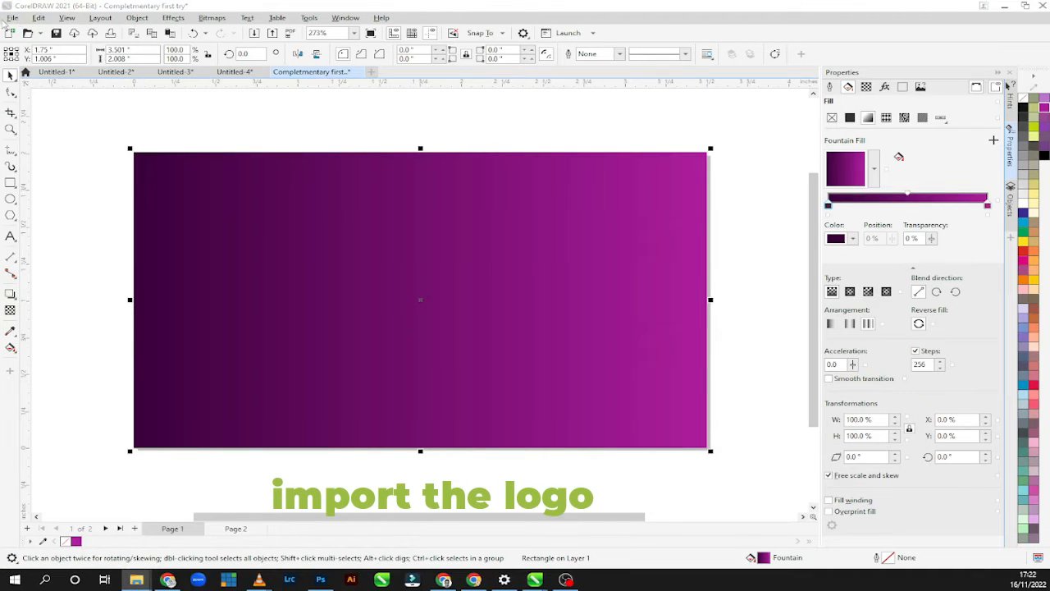
pyautogui.click(13, 18)
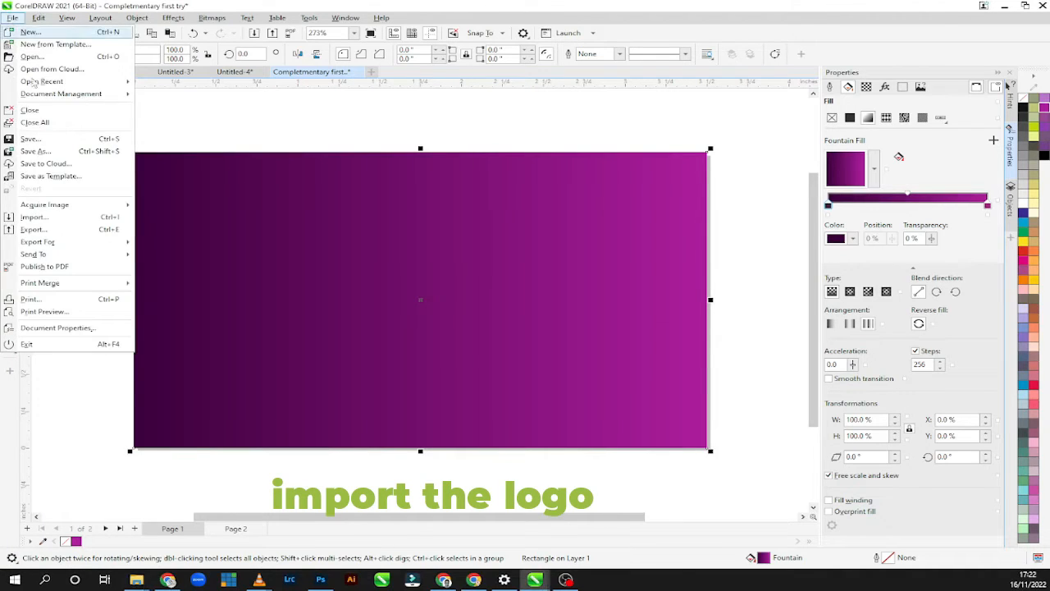
pyautogui.click(59, 217)
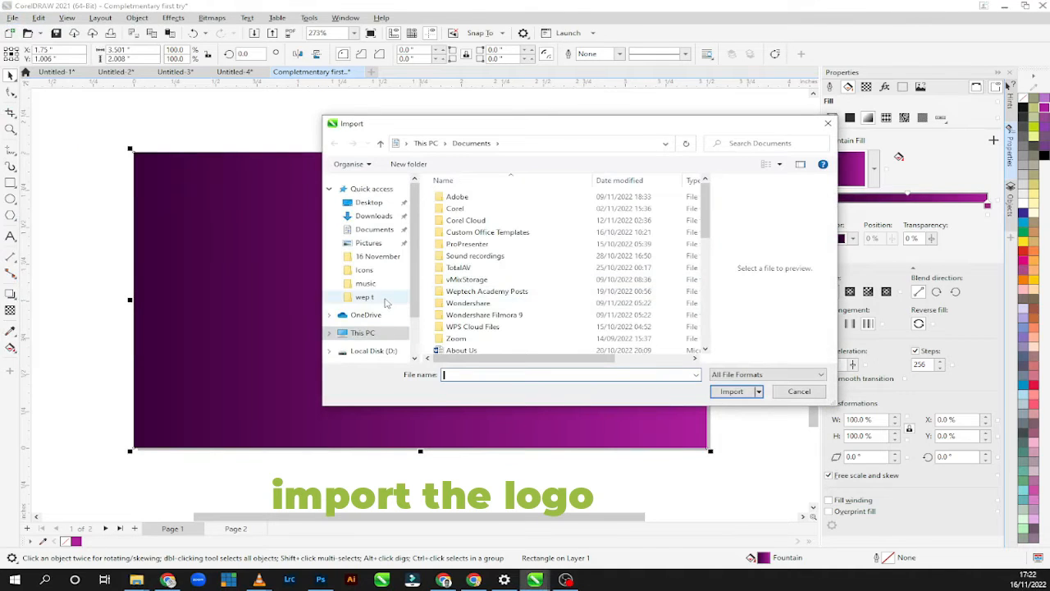
pyautogui.click(384, 300)
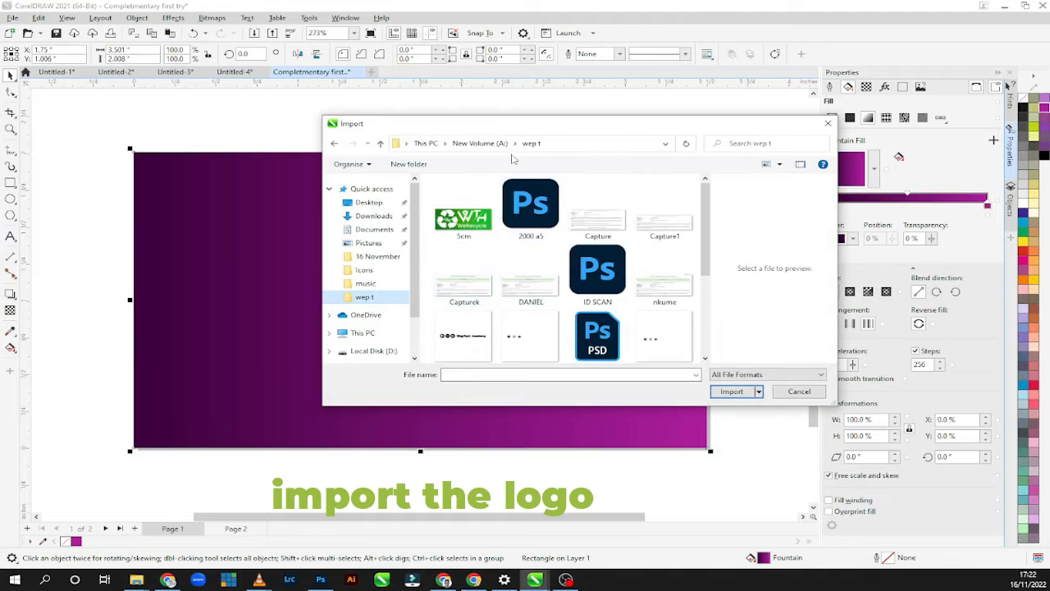
pyautogui.click(474, 144)
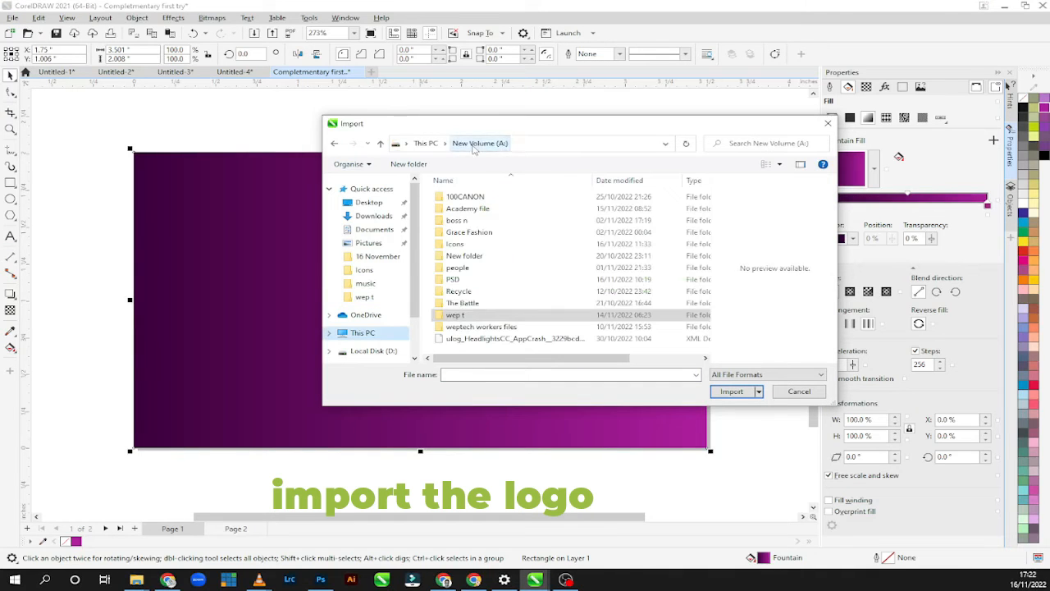
pyautogui.doubleClick(468, 210)
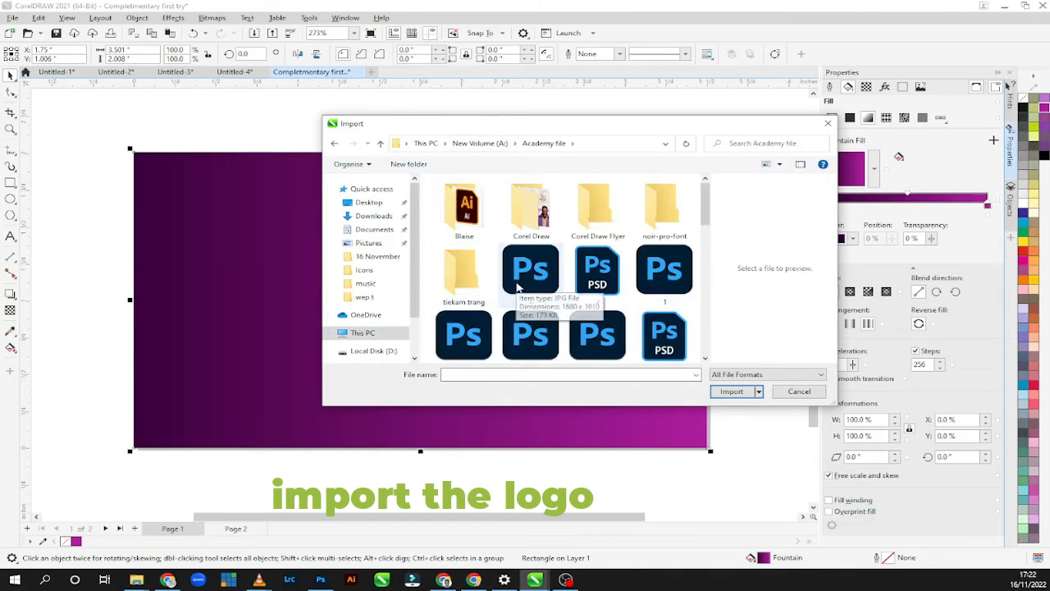
pyautogui.doubleClick(597, 211)
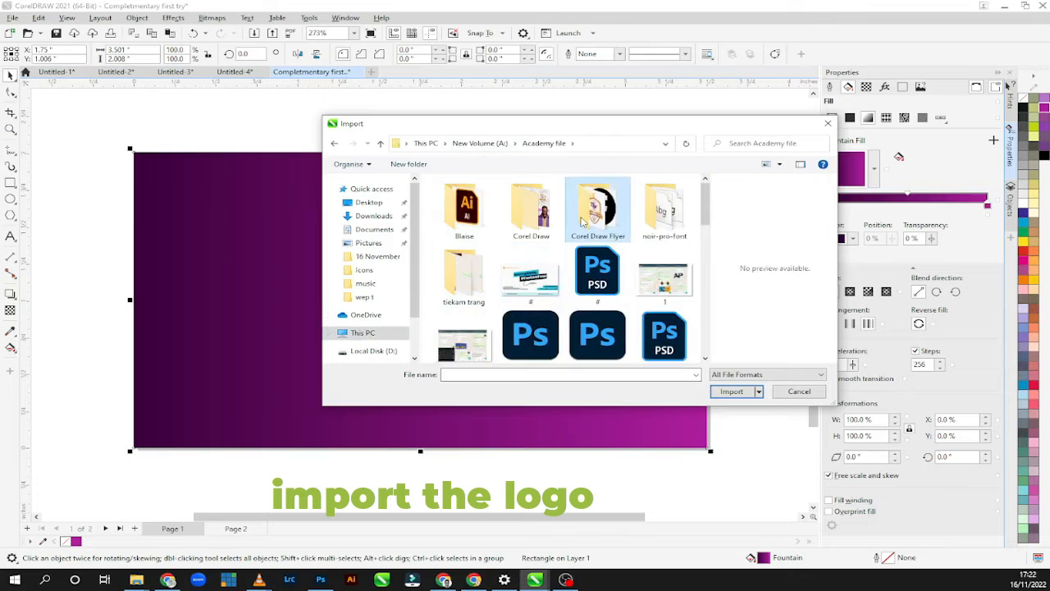
pyautogui.click(726, 392)
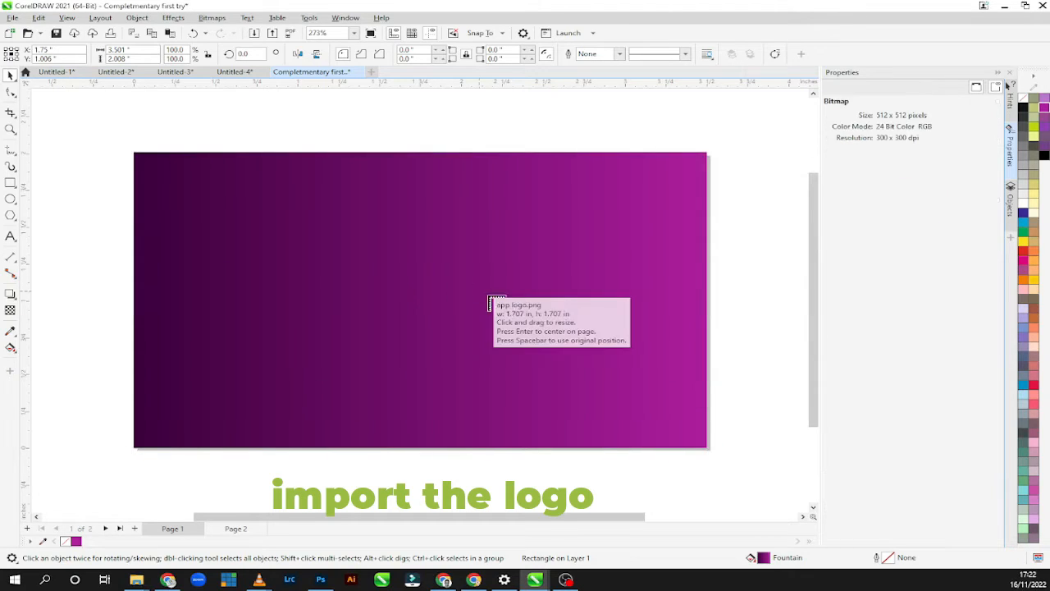
pyautogui.moveTo(322, 216); pyautogui.dragTo(503, 377)
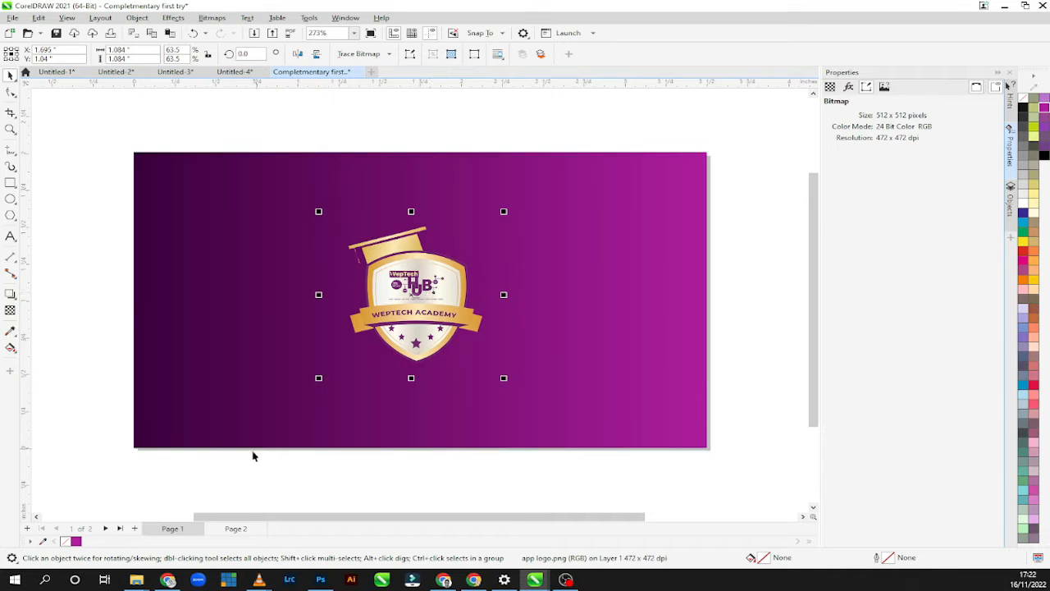
# Draw a rectangle about 3.56 by 0.39 inches along the lower edge of page 2.
pyautogui.click(230, 529)
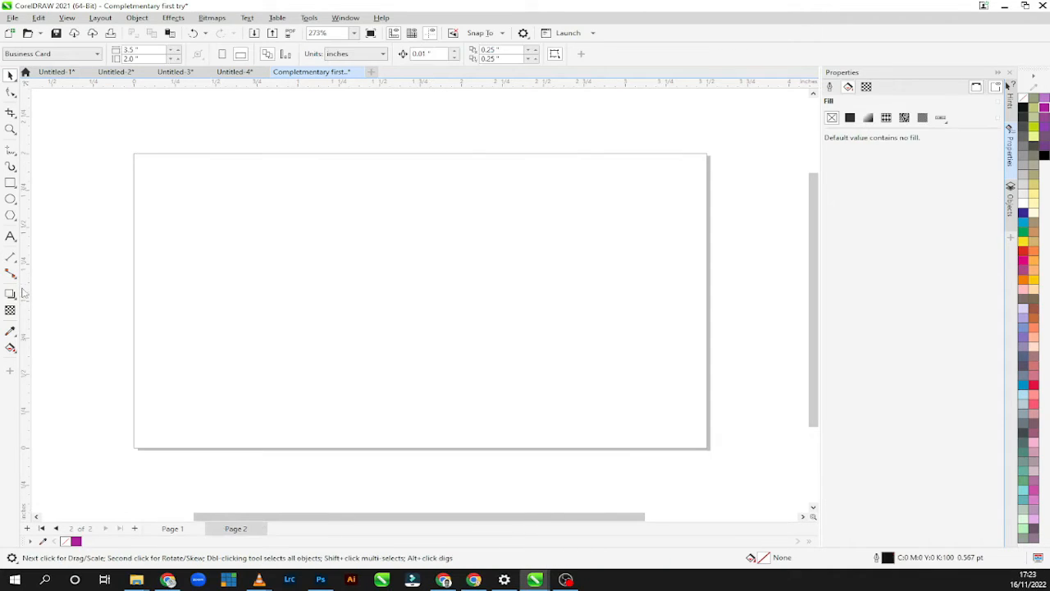
pyautogui.click(10, 182)
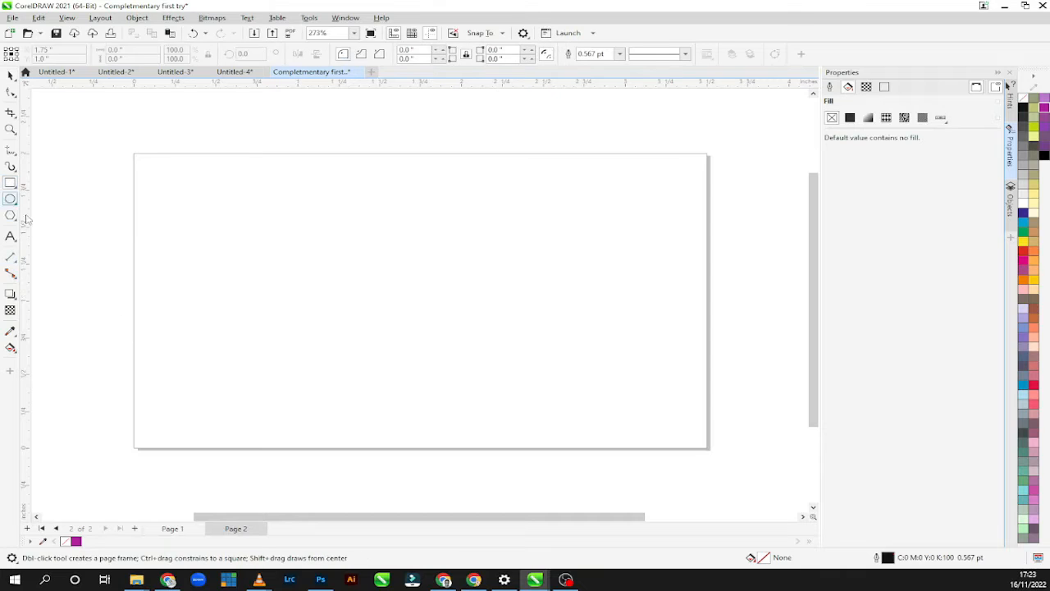
pyautogui.moveTo(211, 440); pyautogui.dragTo(710, 450)
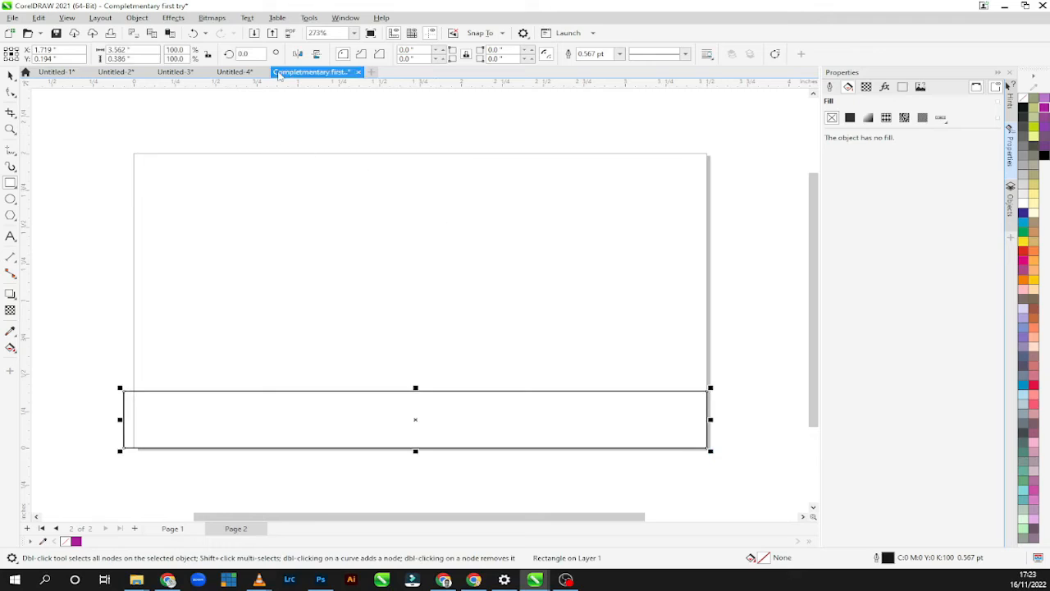
# Align the rectangle's left side with the page's left edge and narrow it to about 3.49 inches, ending at the right edge.
pyautogui.click(10, 75)
pyautogui.press('Right')
pyautogui.press('Right')
pyautogui.press('Right')
pyautogui.press('Right')
pyautogui.press('Right')
pyautogui.press('Right')
pyautogui.press('Right')
pyautogui.press('Right')
pyautogui.press('Right')
pyautogui.press('Right')
pyautogui.press('Right')
pyautogui.press('Right')
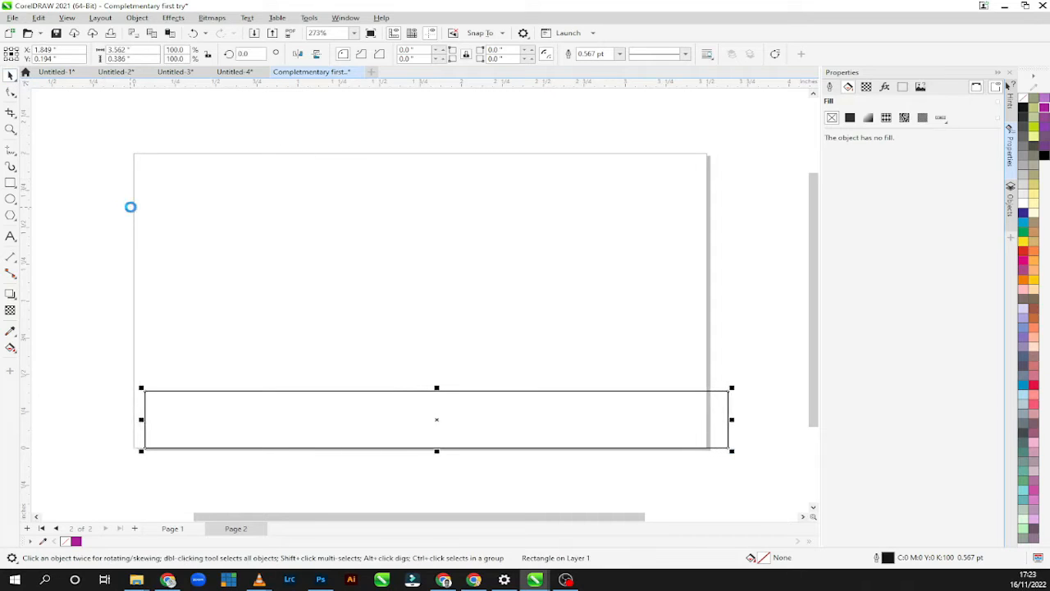
pyautogui.press('Left')
pyautogui.press('Left')
pyautogui.press('Left')
pyautogui.press('Left')
pyautogui.press('Left')
pyautogui.press('Left')
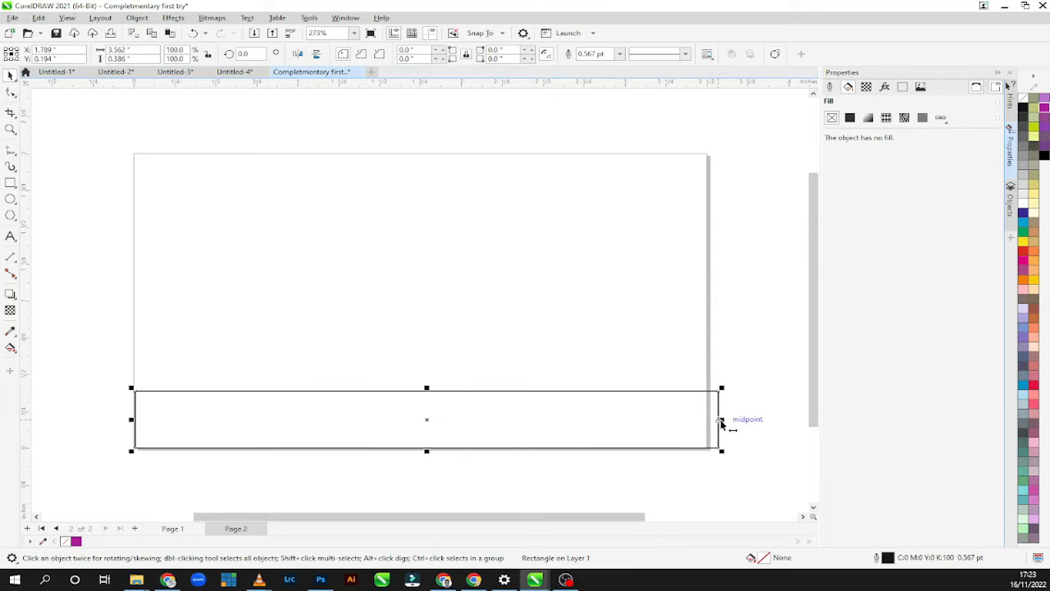
pyautogui.moveTo(722, 420); pyautogui.dragTo(708, 421)
pyautogui.click(229, 527)
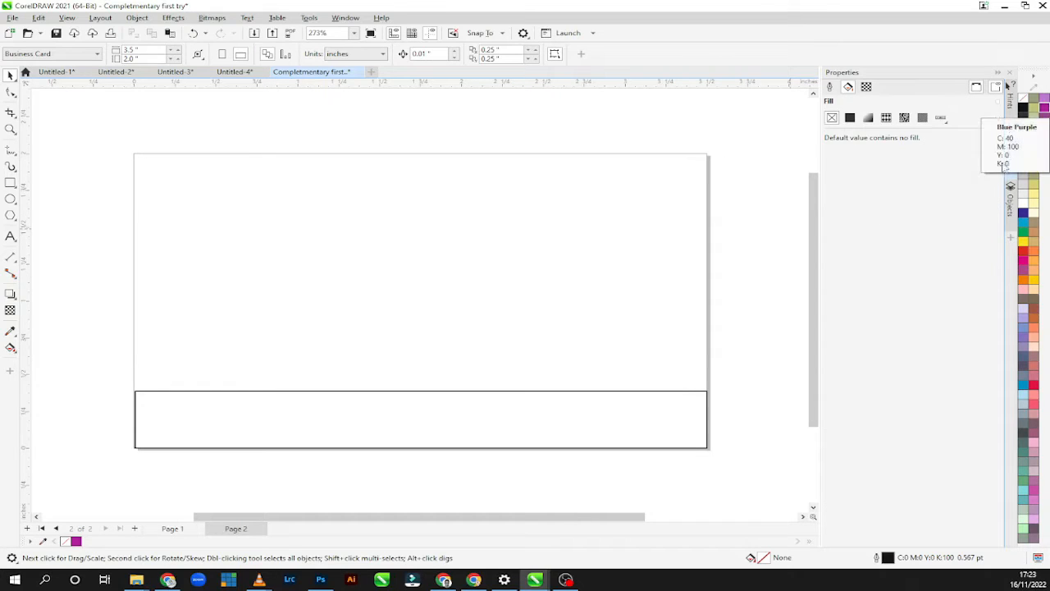
pyautogui.click(1045, 109)
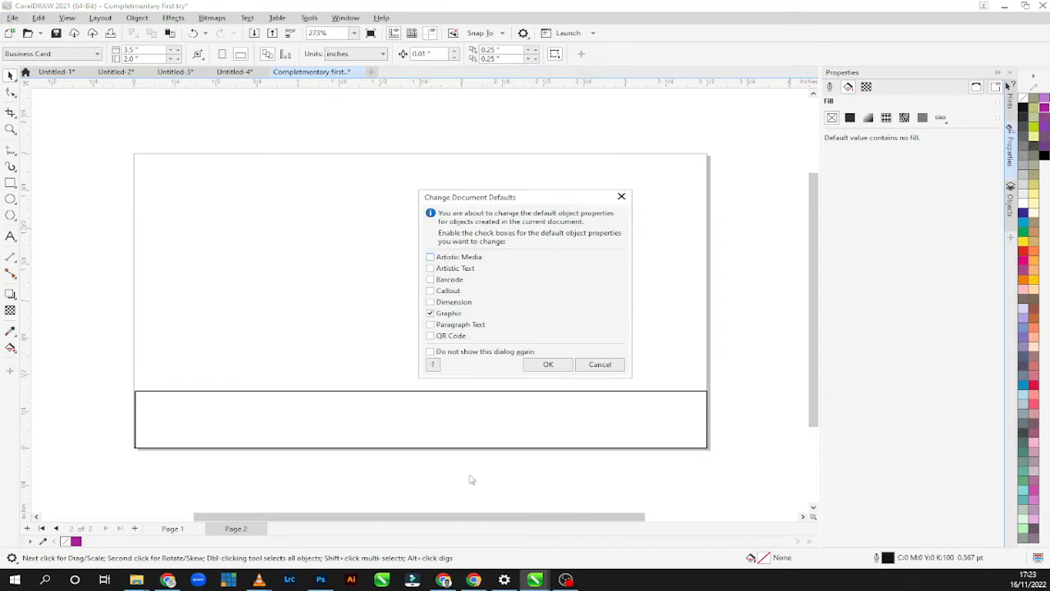
pyautogui.click(600, 364)
# Fill the lower rectangle with Blue Purple (C40 M100 Y0 K0) and set its outline width to None.
pyautogui.click(566, 392)
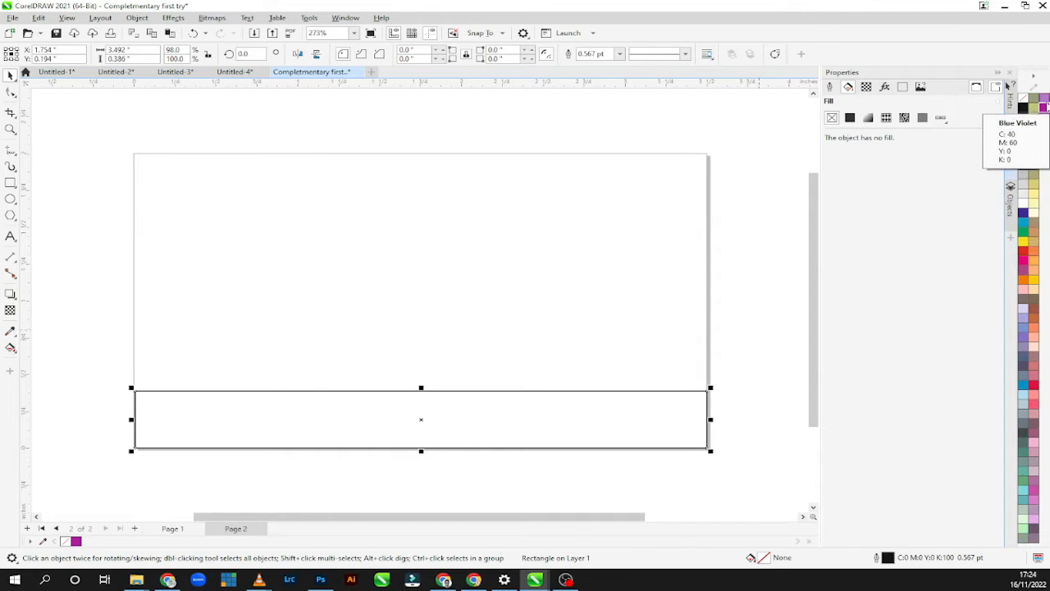
pyautogui.click(850, 117)
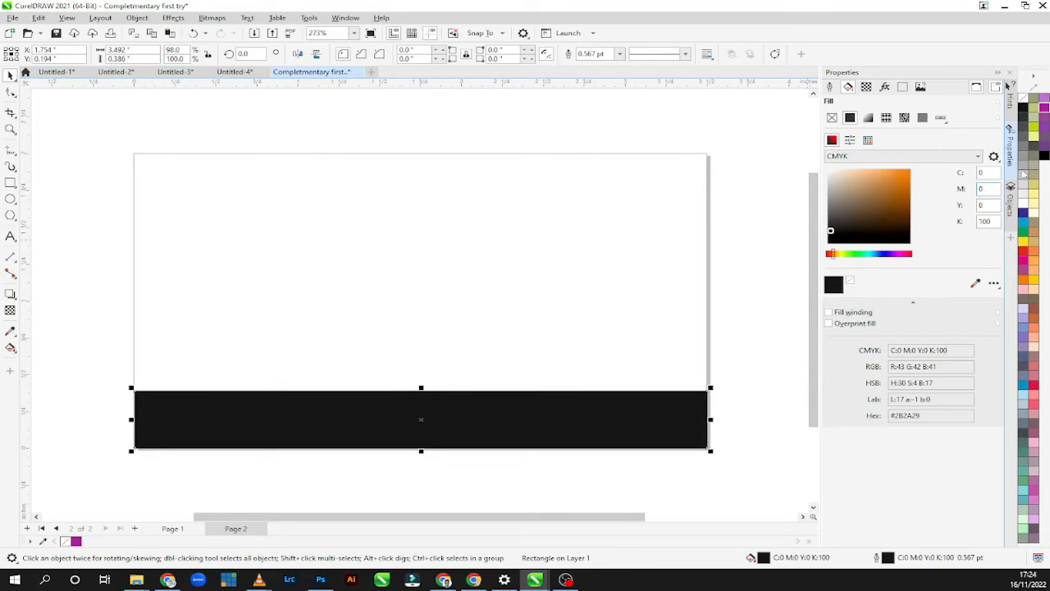
pyautogui.click(1043, 108)
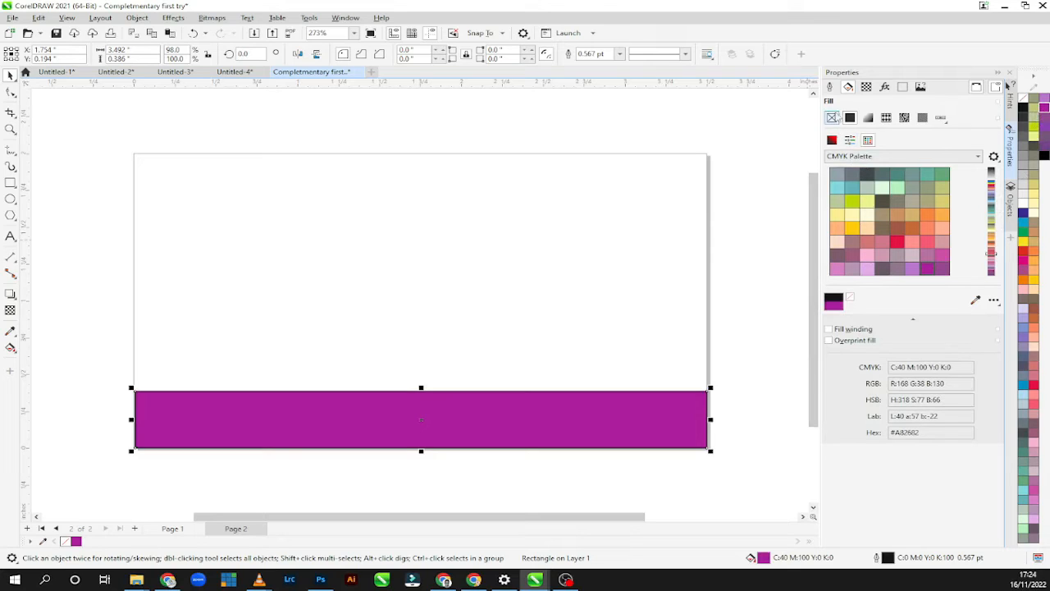
pyautogui.click(829, 86)
pyautogui.click(870, 134)
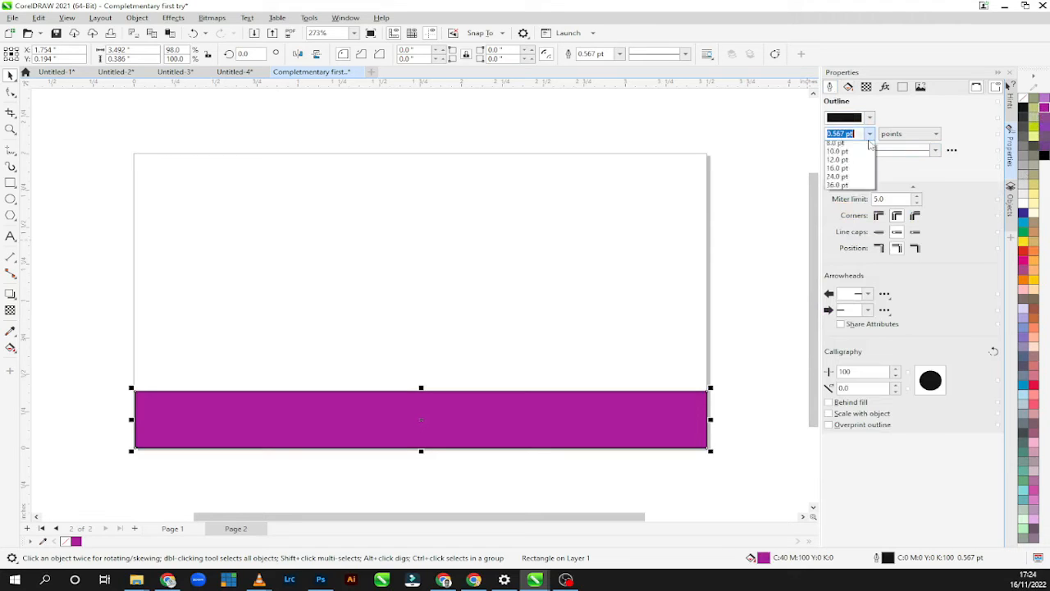
pyautogui.click(854, 147)
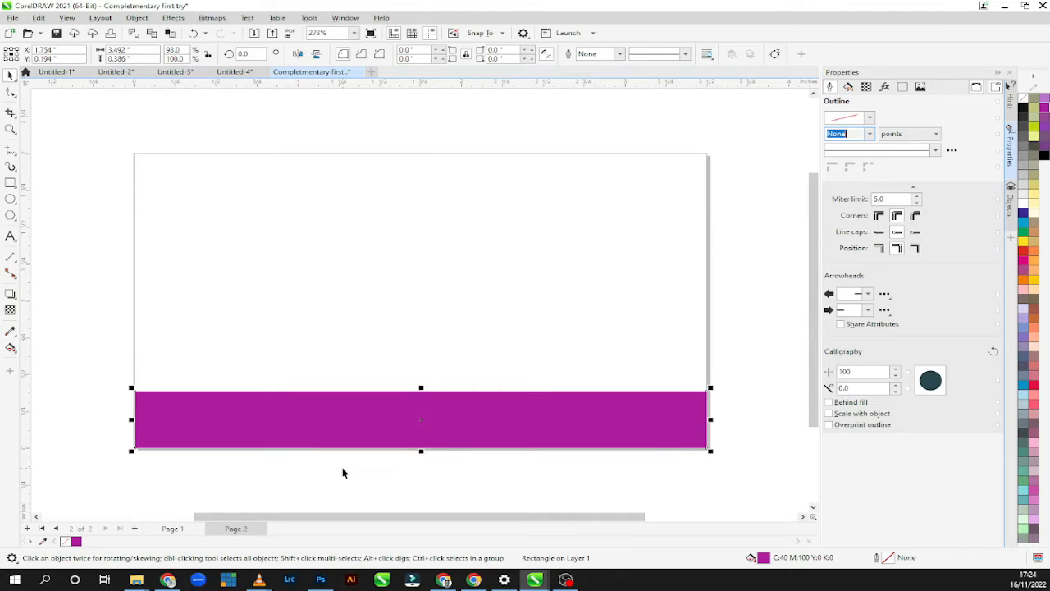
# Duplicate the purple bar and place the copy along the upper edge of page 2.
pyautogui.click(356, 419)
pyautogui.rightClick(361, 417)
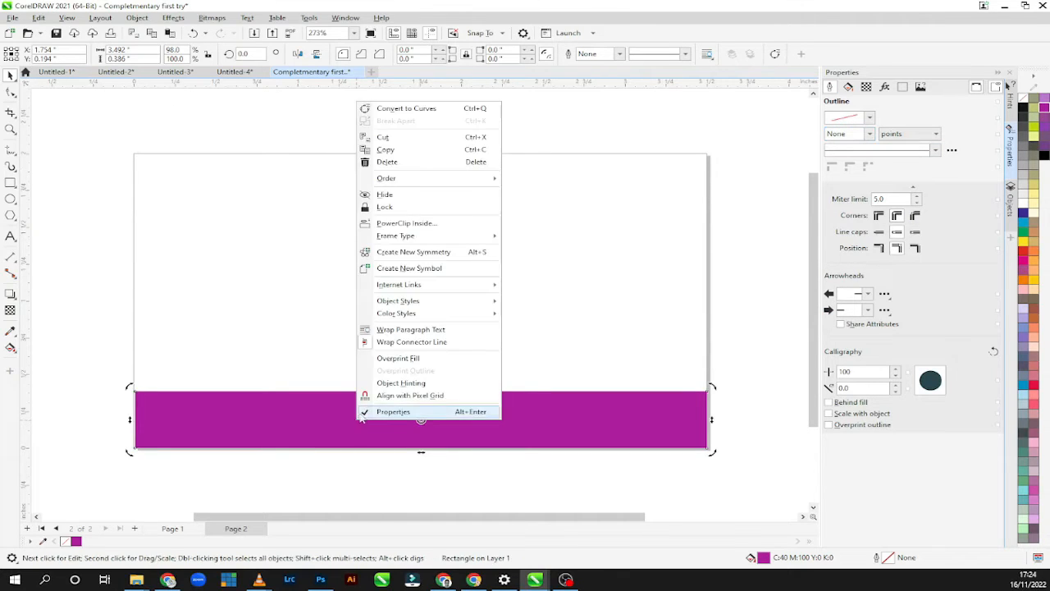
pyautogui.click(413, 150)
pyautogui.click(372, 286)
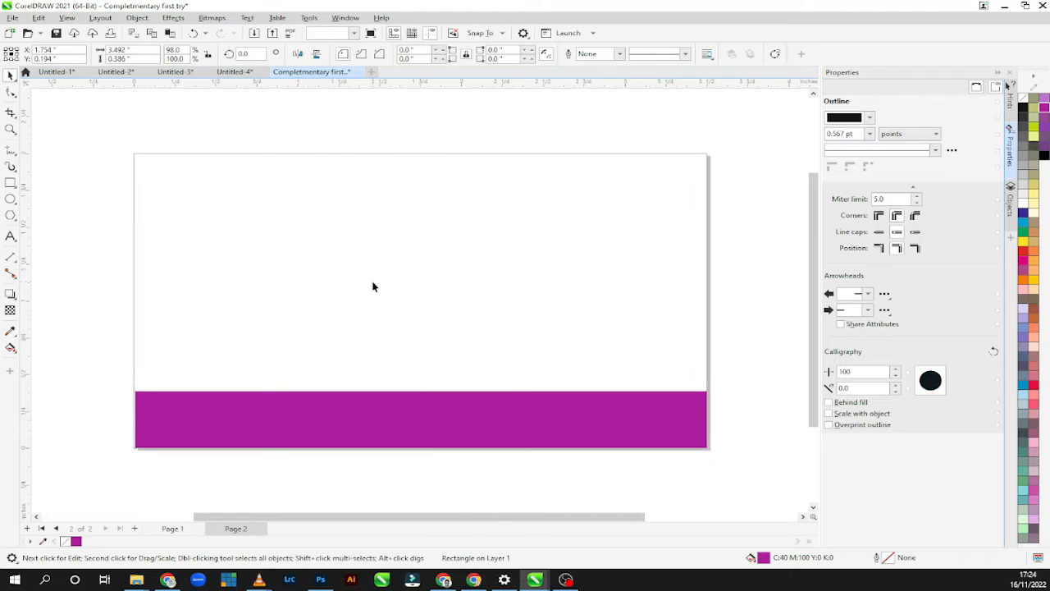
pyautogui.click(374, 400)
pyautogui.moveTo(367, 422); pyautogui.dragTo(367, 191)
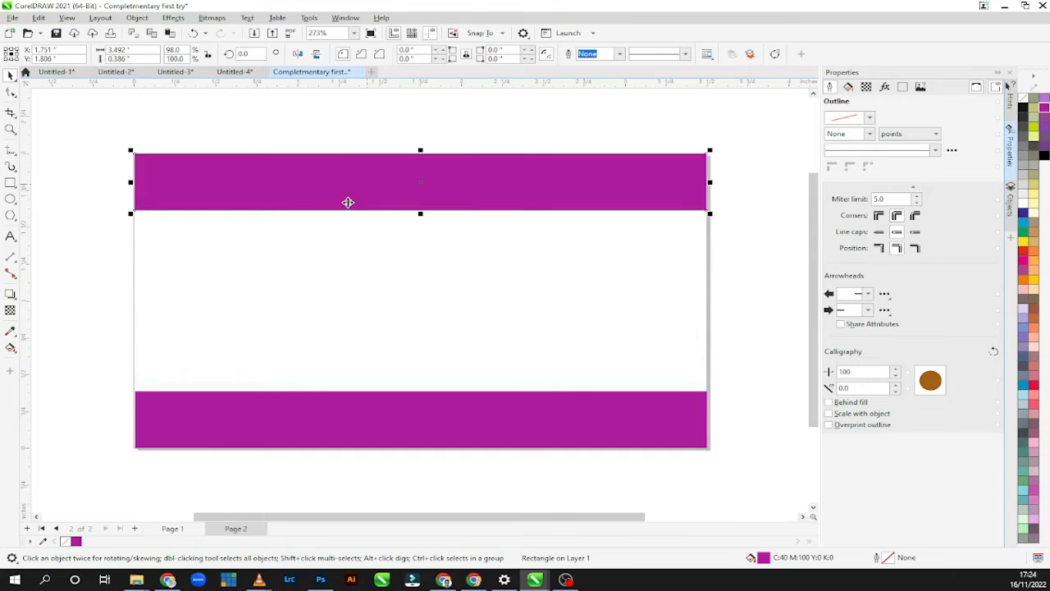
pyautogui.click(266, 270)
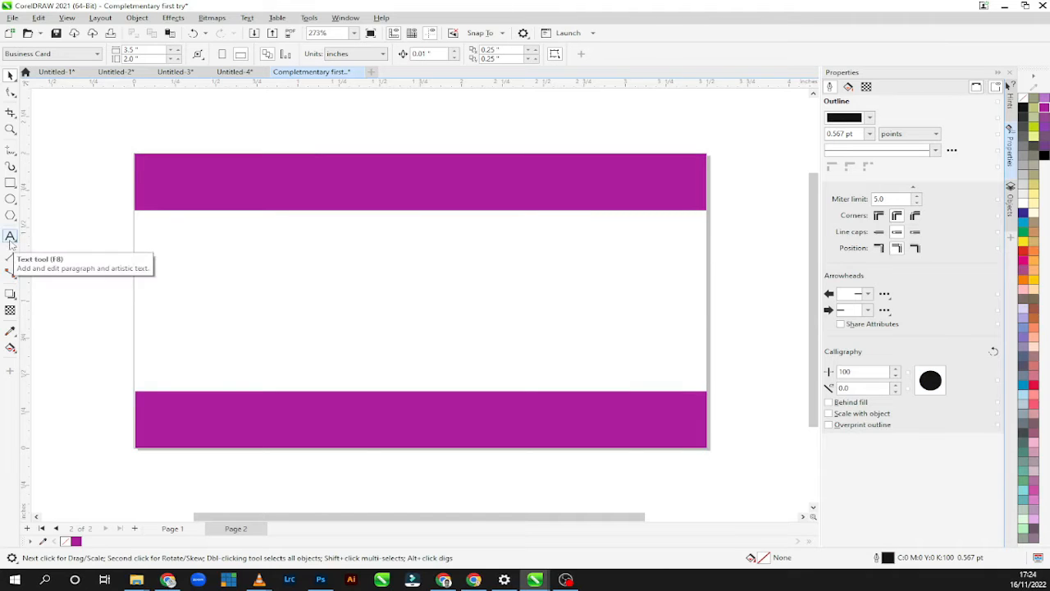
# Draw a thin vertical divider about 0.008 by 0.794 inches between the purple bars and set its outline width to 0.5 pt.
pyautogui.press('F6')
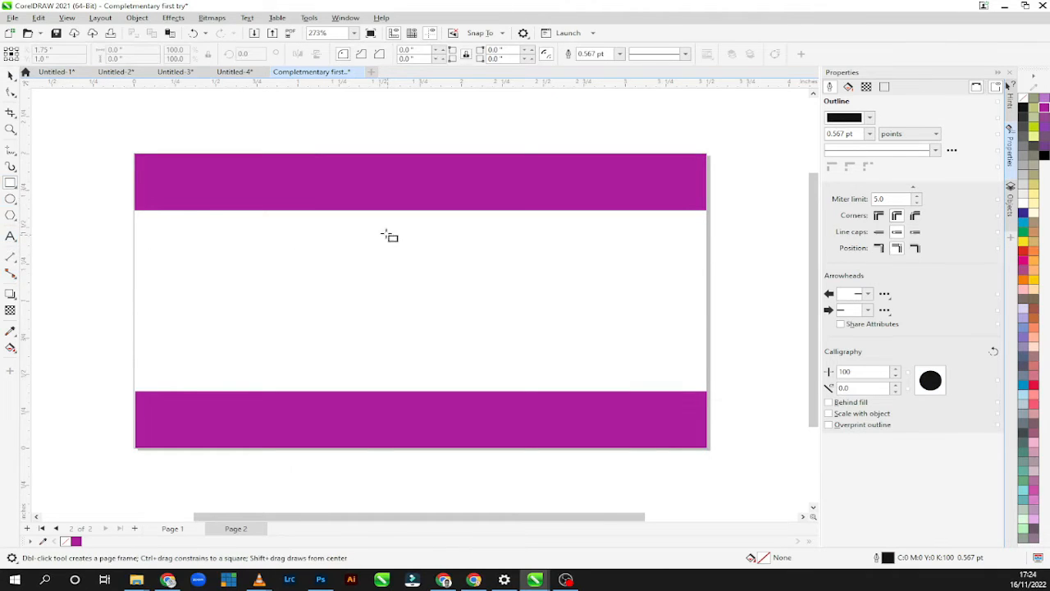
pyautogui.moveTo(387, 233); pyautogui.dragTo(385, 351)
pyautogui.press('space')
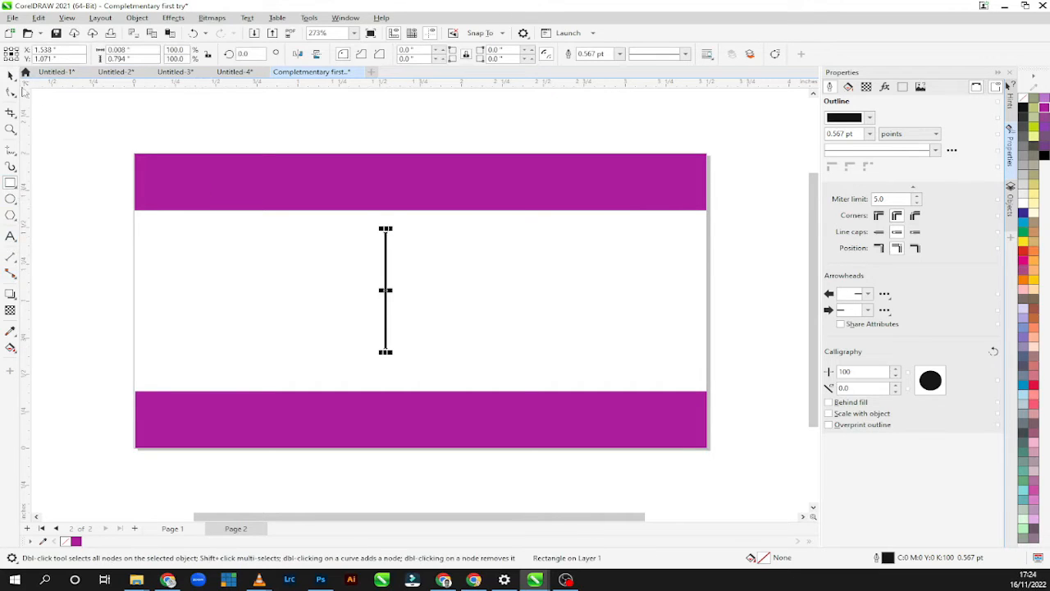
pyautogui.click(18, 82)
pyautogui.click(52, 77)
pyautogui.click(870, 134)
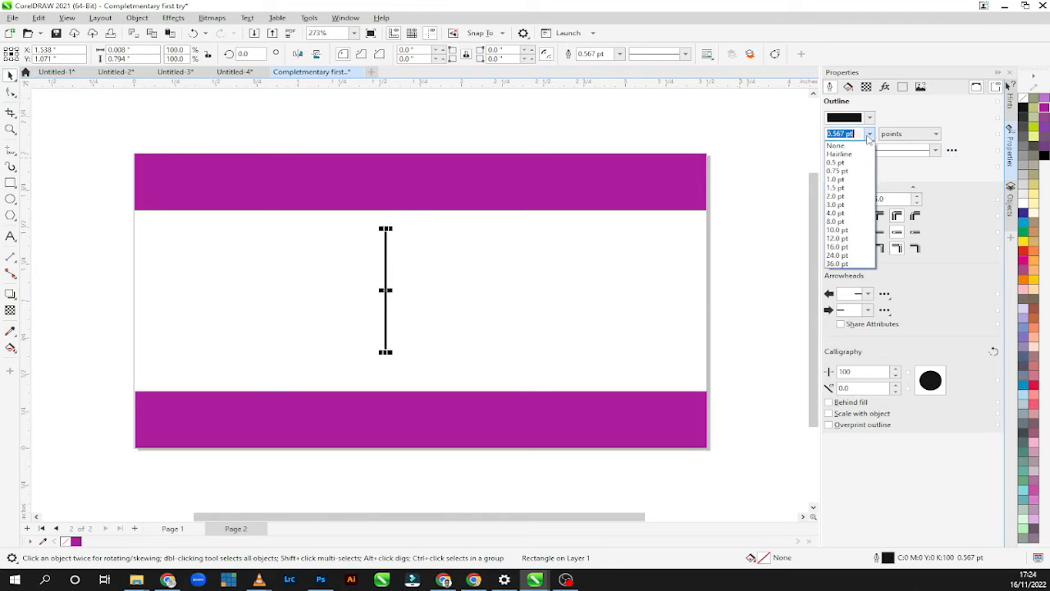
pyautogui.click(856, 165)
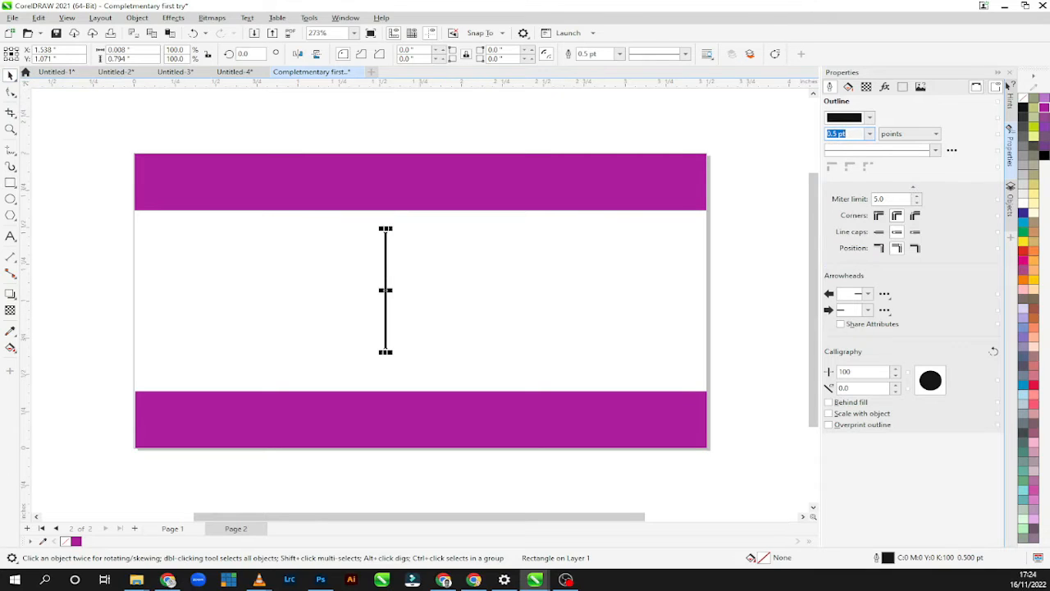
pyautogui.hotkey('alt', 'Tab')
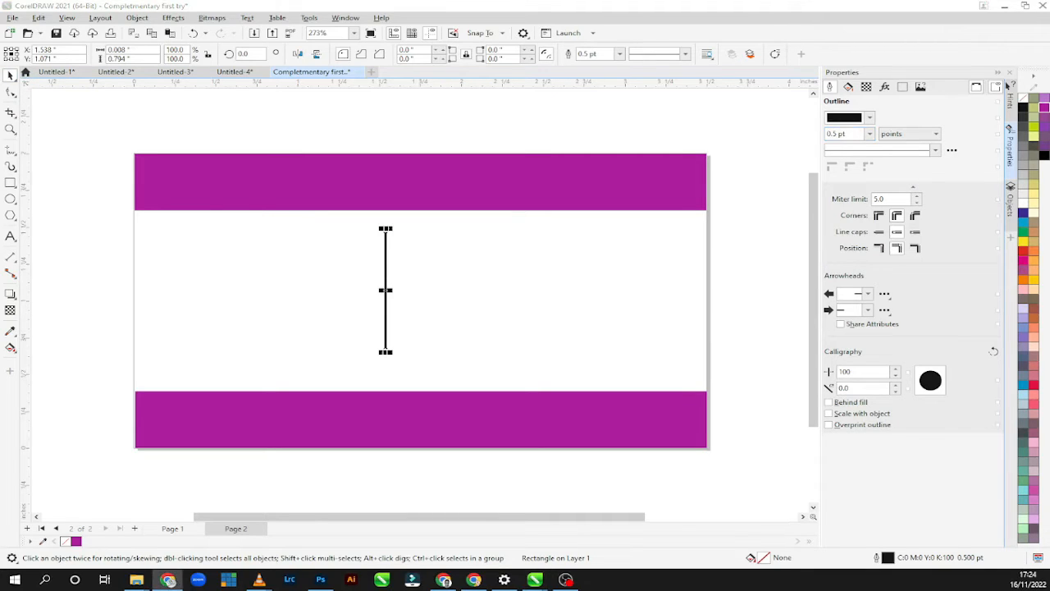
# Add artistic text to the right of the vertical divider with the cardholder's full name on two lines and "CEO" on a third.
pyautogui.click(12, 237)
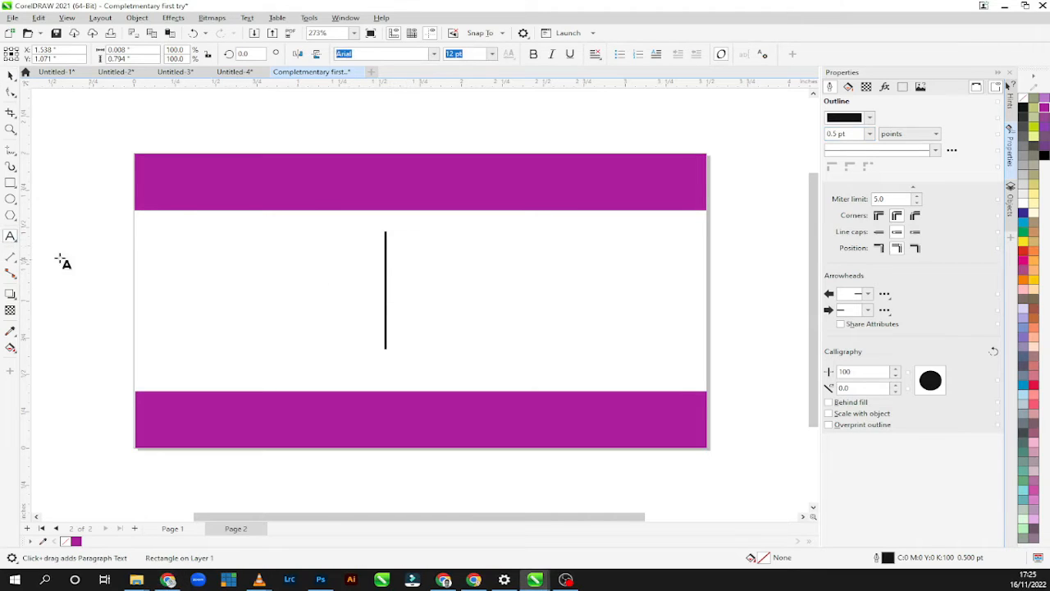
pyautogui.click(419, 267)
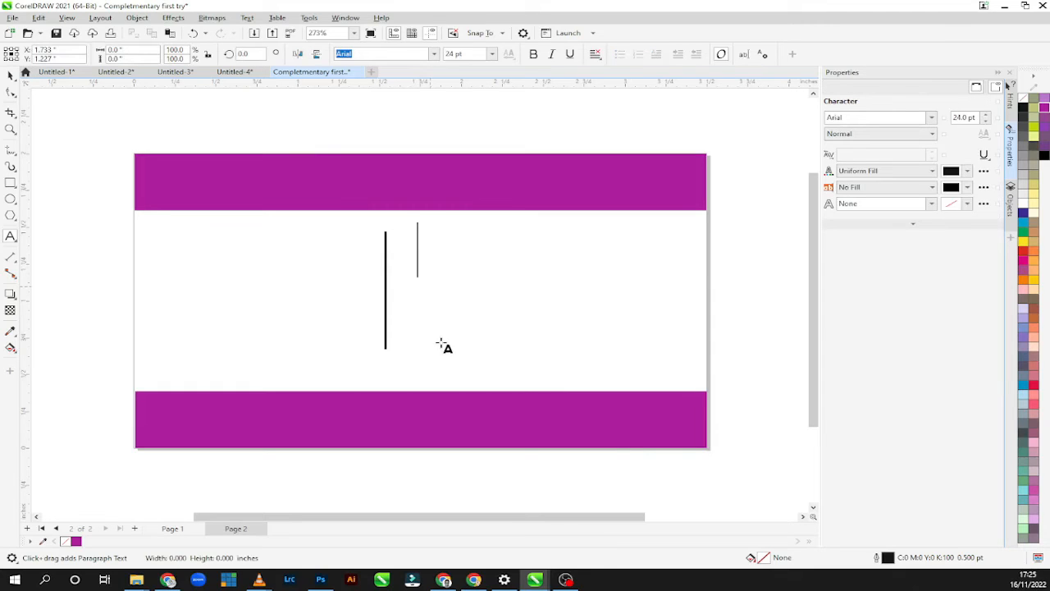
pyautogui.write('wEP')
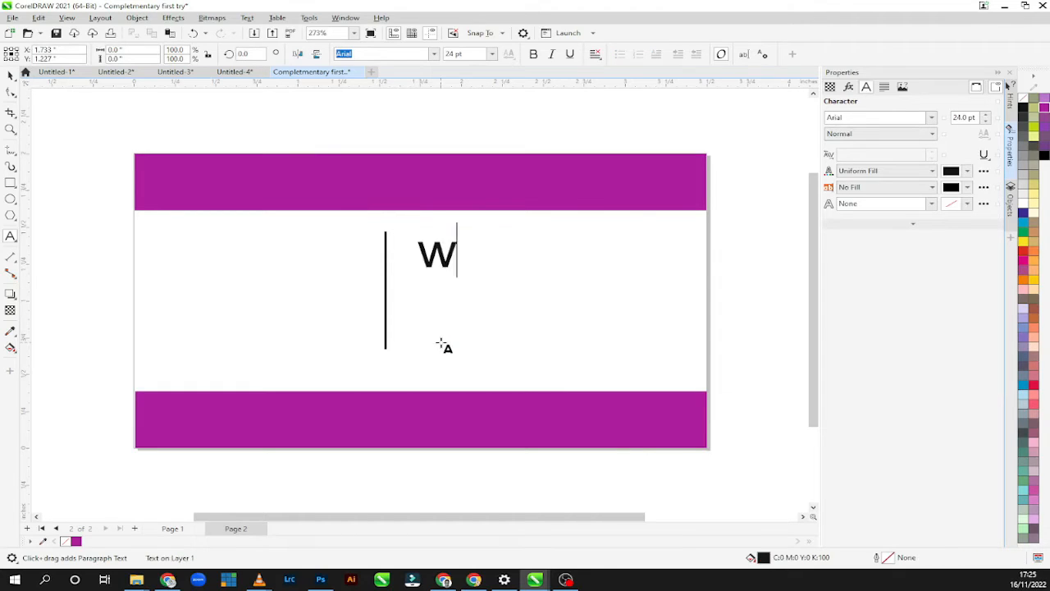
pyautogui.press('BackSpace')
pyautogui.press('BackSpace')
pyautogui.press('BackSpace')
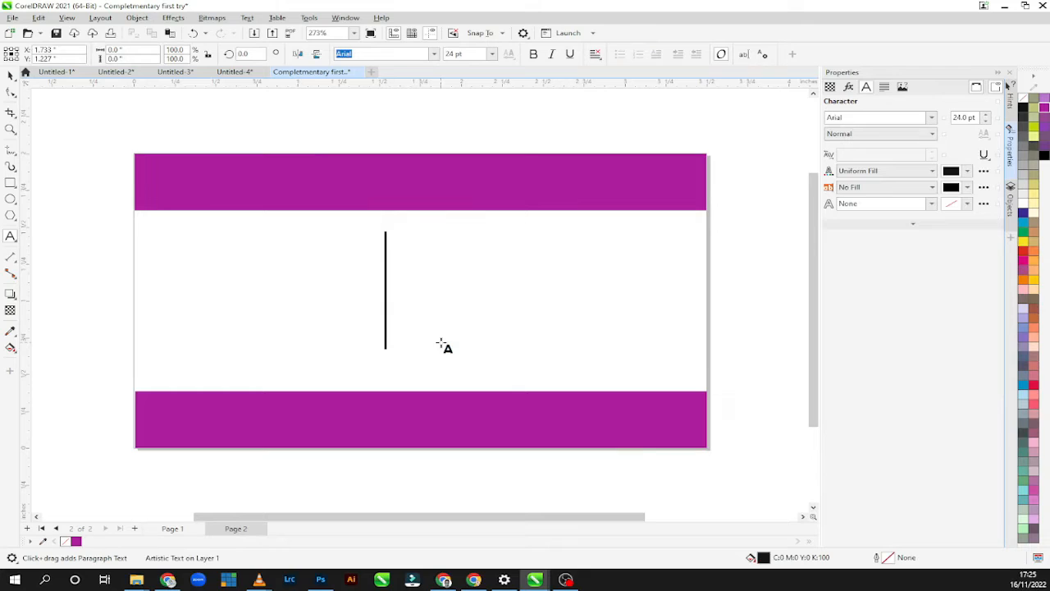
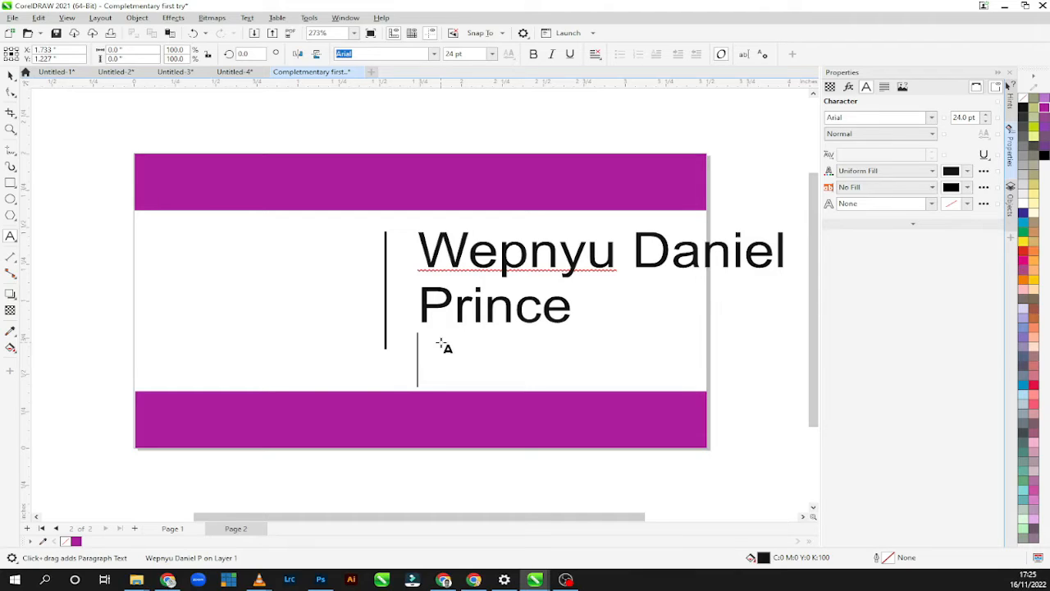
pyautogui.write('CEO')
pyautogui.press('Escape')
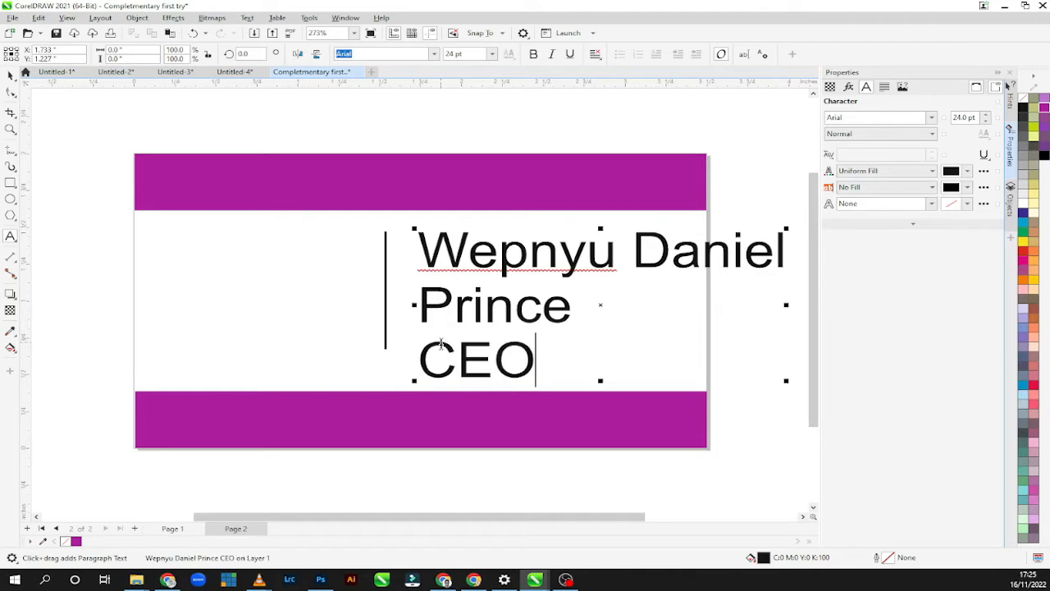
pyautogui.write('Wep')
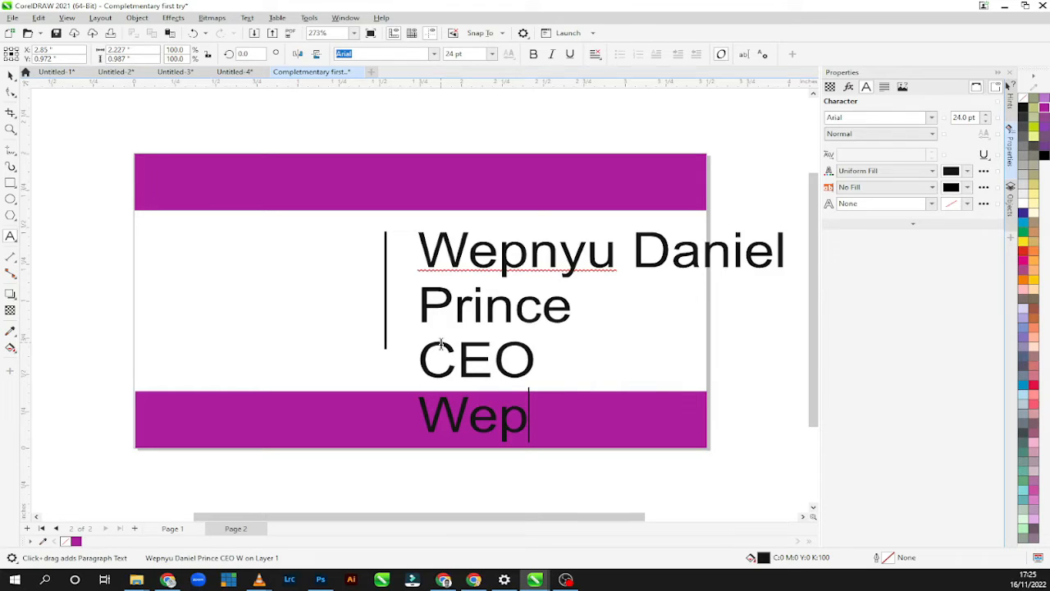
pyautogui.press('BackSpace')
pyautogui.press('BackSpace')
pyautogui.press('BackSpace')
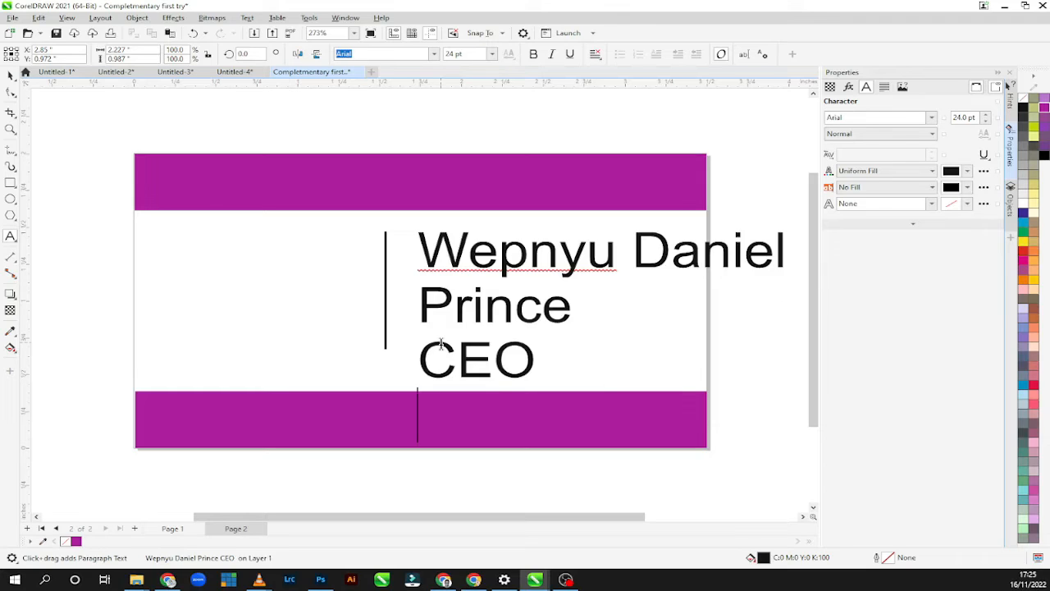
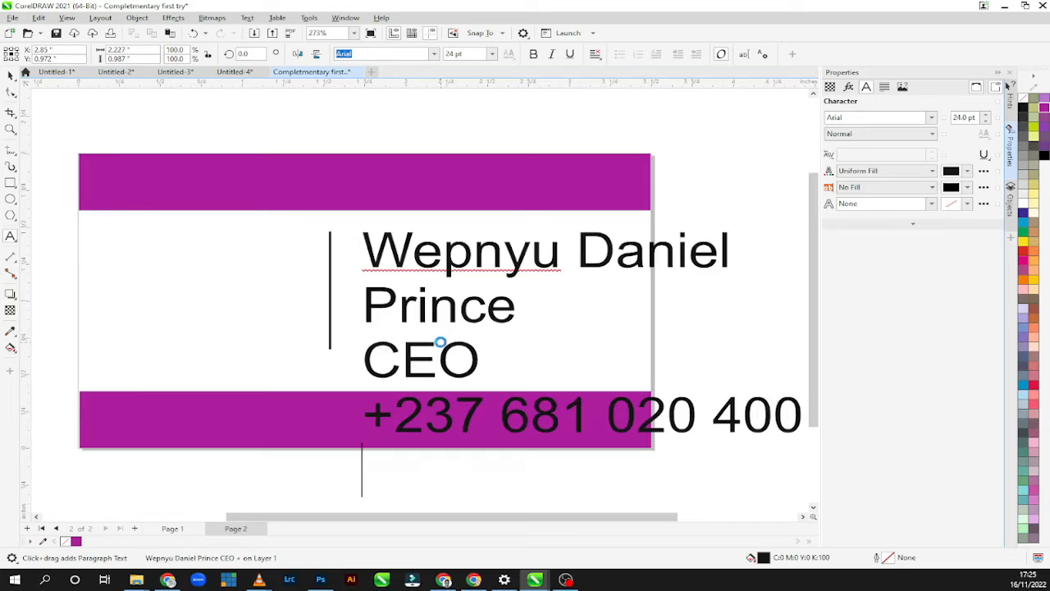
# Add the contact phone number and the business address as two further lines below "CEO" in the text.
pyautogui.write('Sta')
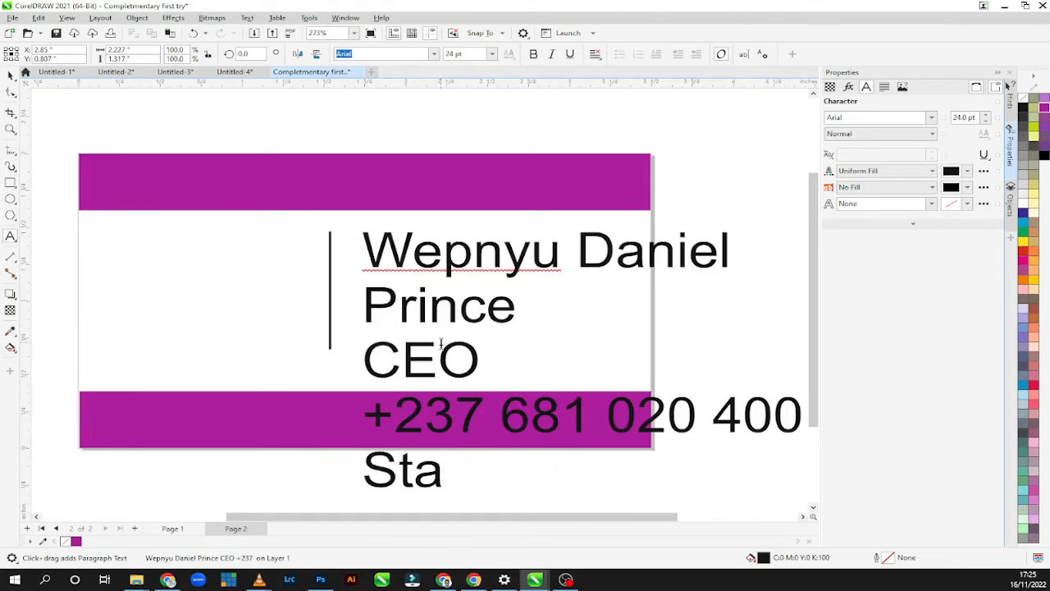
pyautogui.write('de Cicam')
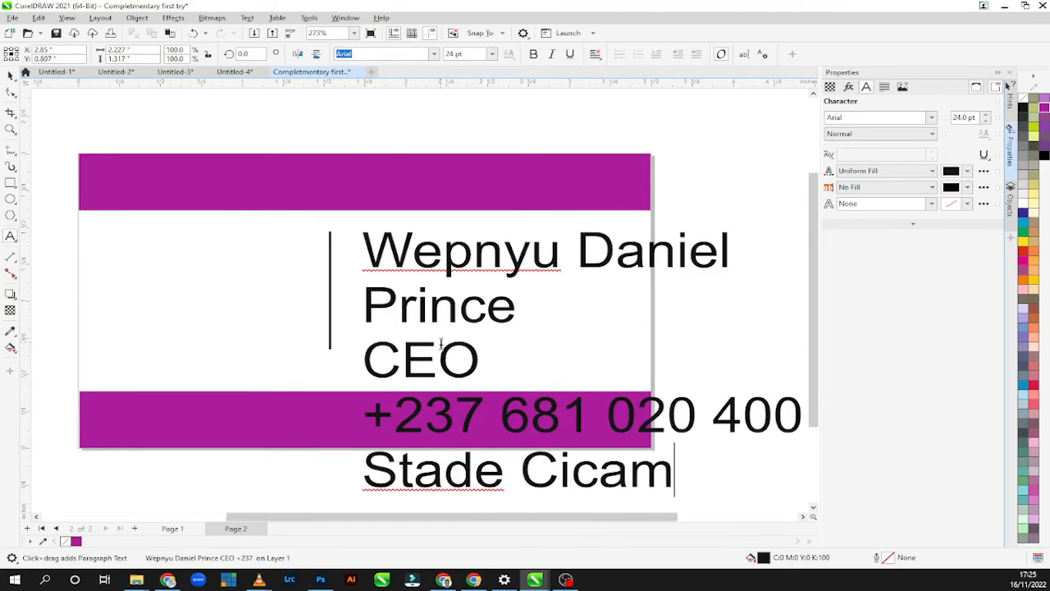
pyautogui.write(' Douala')
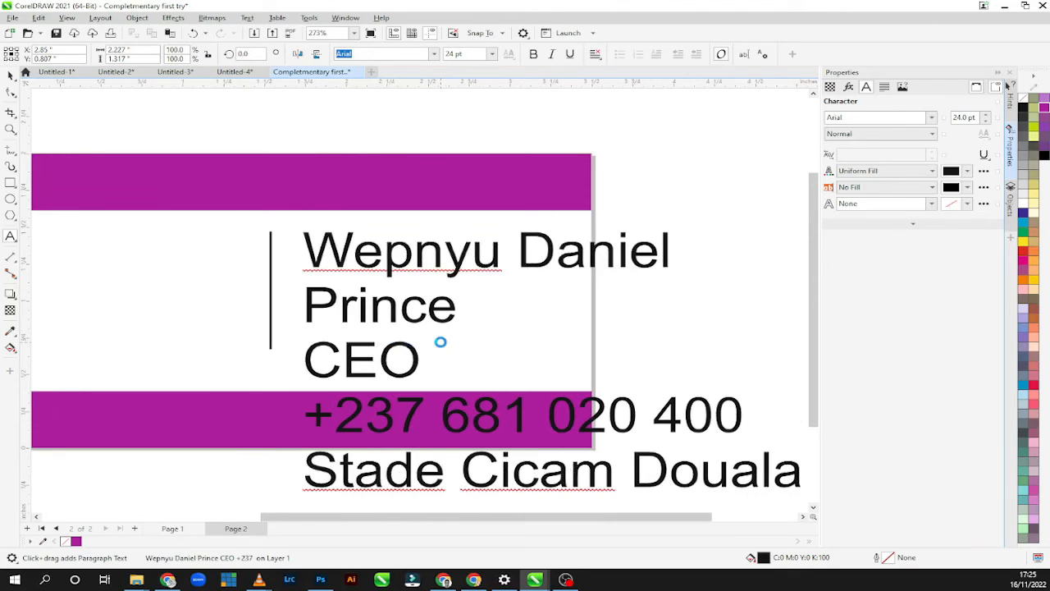
# Complete the business address line with the city and add the contact e-mail address as a new line below it.
pyautogui.scroll(-1, 440, 342)
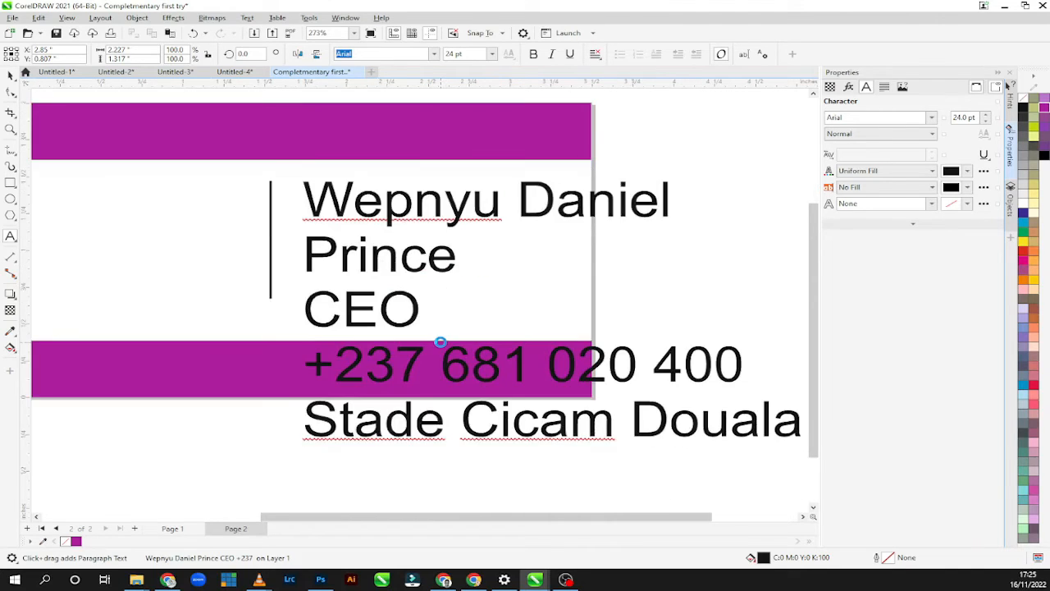
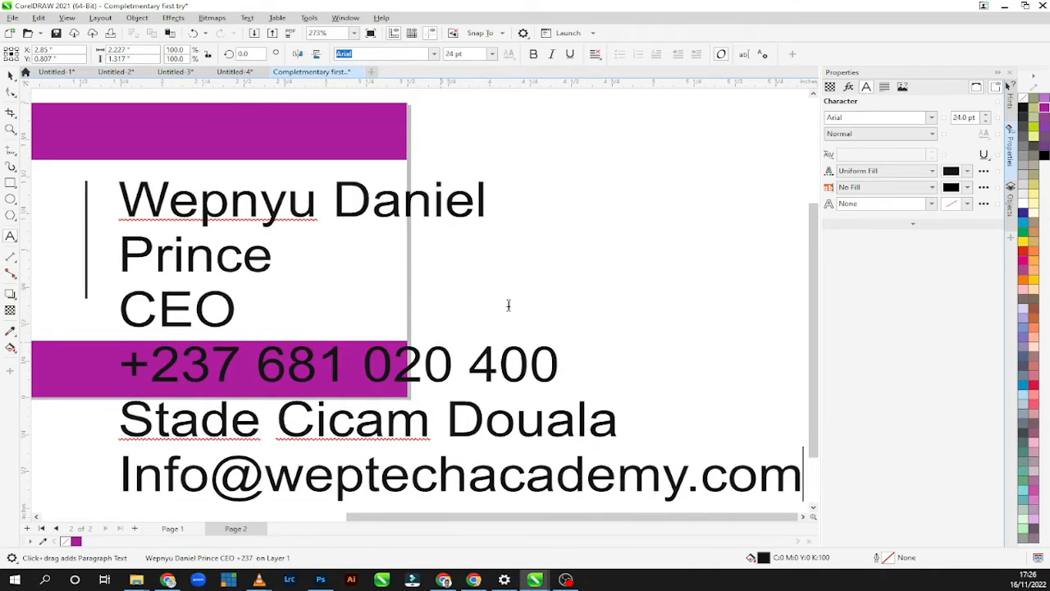
# Scale the contact text block down to about 1.333 by 0.696 inches and place it just right of the vertical divider.
pyautogui.click(11, 74)
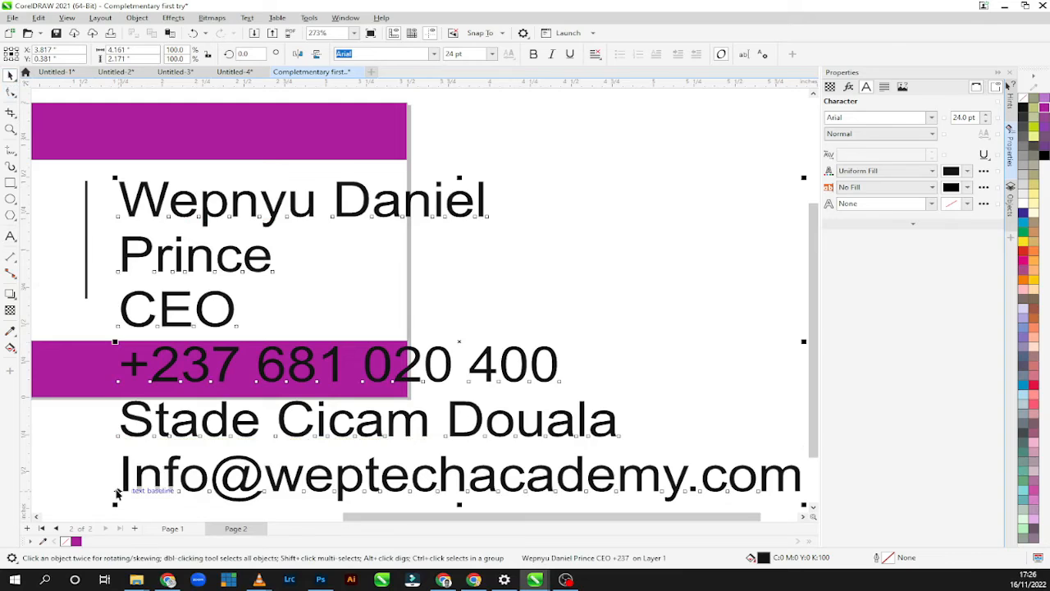
pyautogui.moveTo(182, 462); pyautogui.dragTo(242, 398)
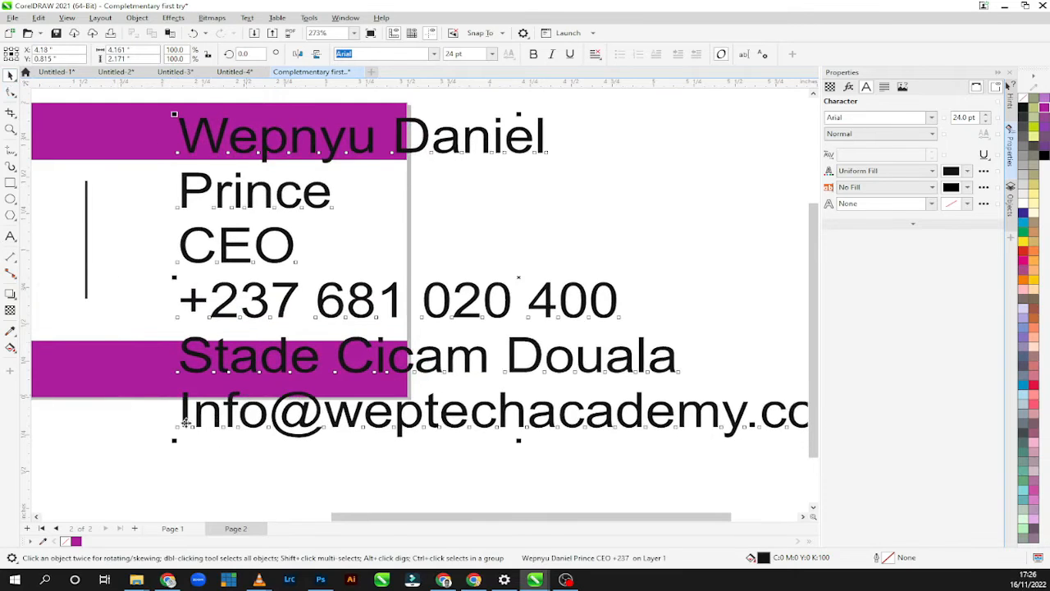
pyautogui.moveTo(186, 425); pyautogui.dragTo(495, 238)
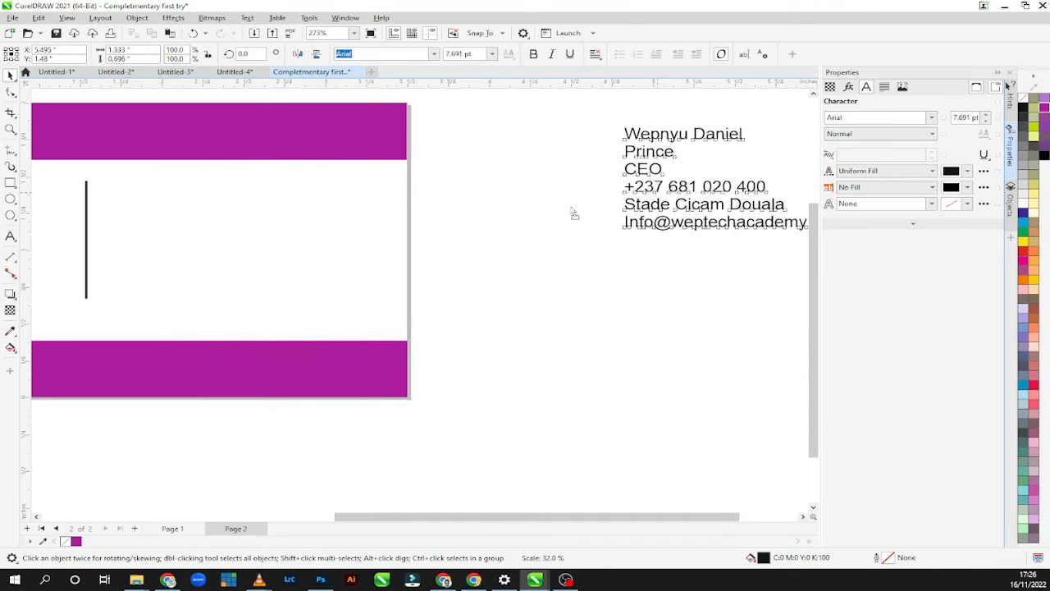
pyautogui.moveTo(628, 194); pyautogui.dragTo(124, 252)
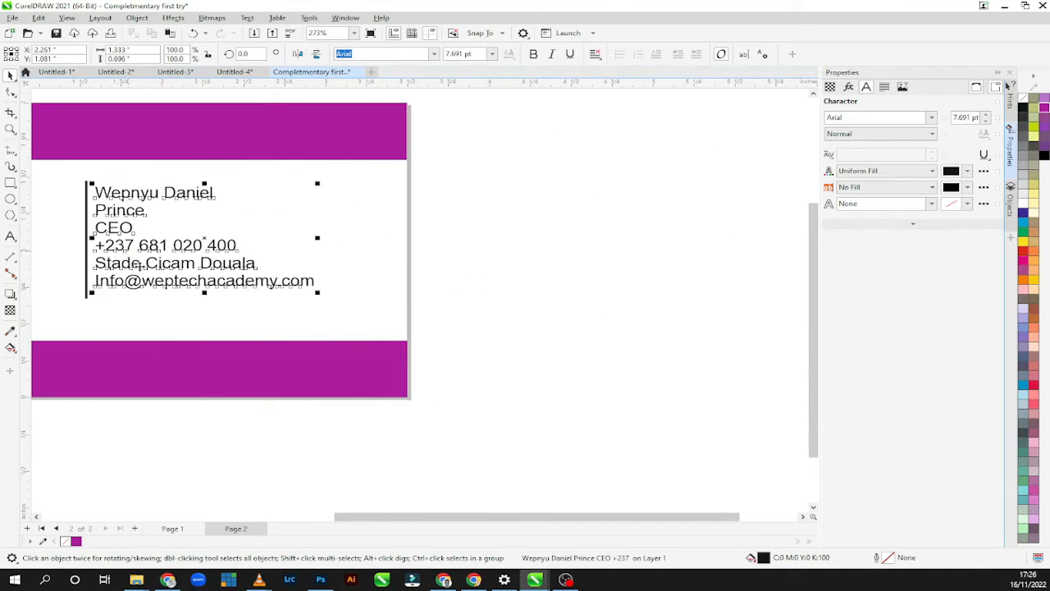
pyautogui.moveTo(448, 517)
pyautogui.mouseDown()
pyautogui.moveTo(342, 495)
pyautogui.moveTo(381, 287)
pyautogui.moveTo(374, 255)
pyautogui.moveTo(367, 260)
pyautogui.mouseUp()
pyautogui.click(378, 278)
# Set the font of all the contact text beside the divider to Poppins.
pyautogui.click(9, 237)
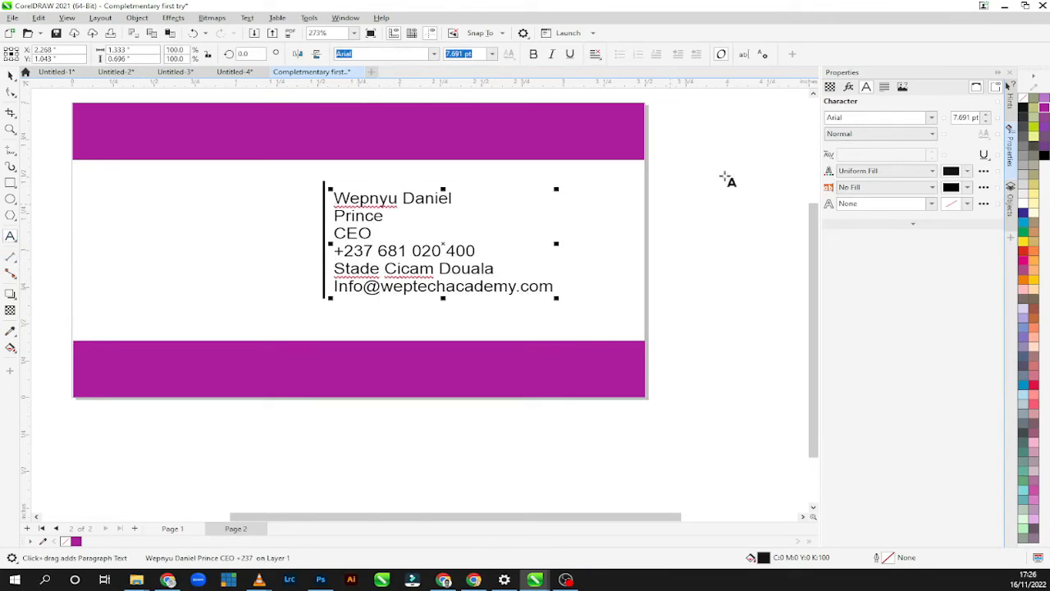
pyautogui.click(913, 117)
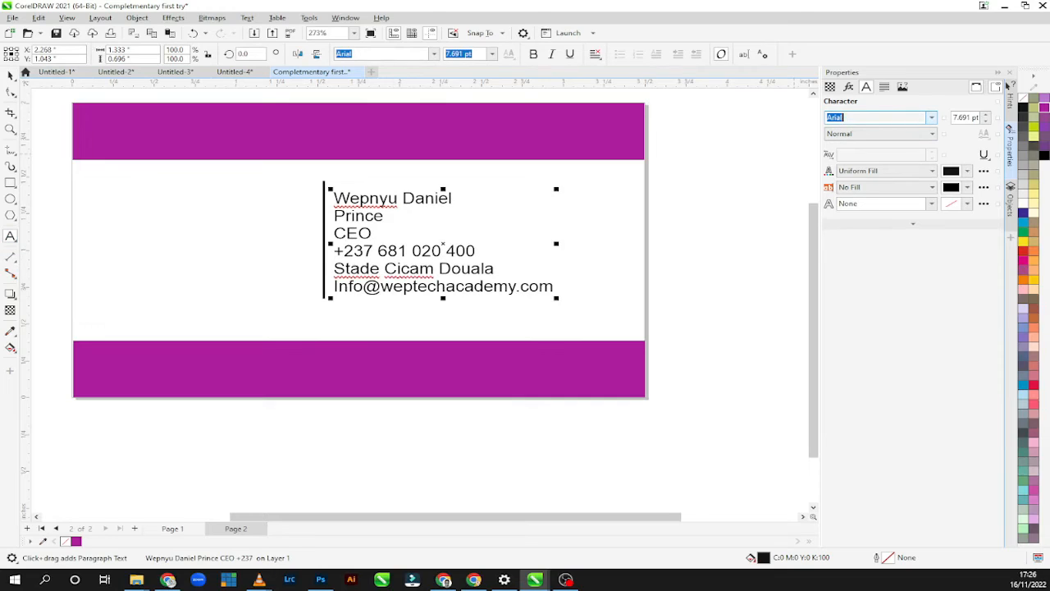
pyautogui.write('Poppins')
pyautogui.press('Return')
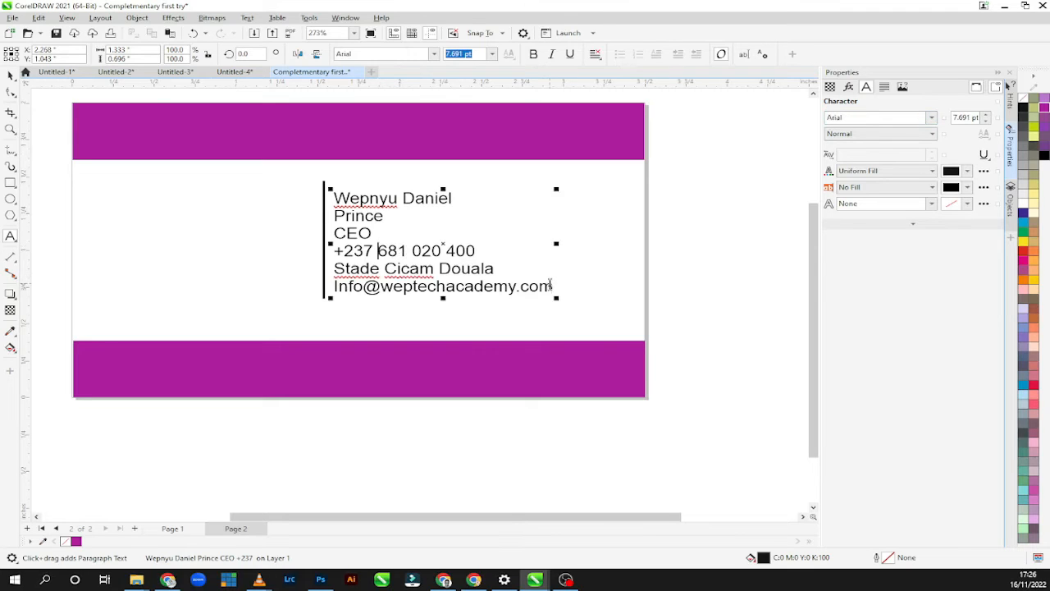
pyautogui.moveTo(553, 284); pyautogui.dragTo(322, 197)
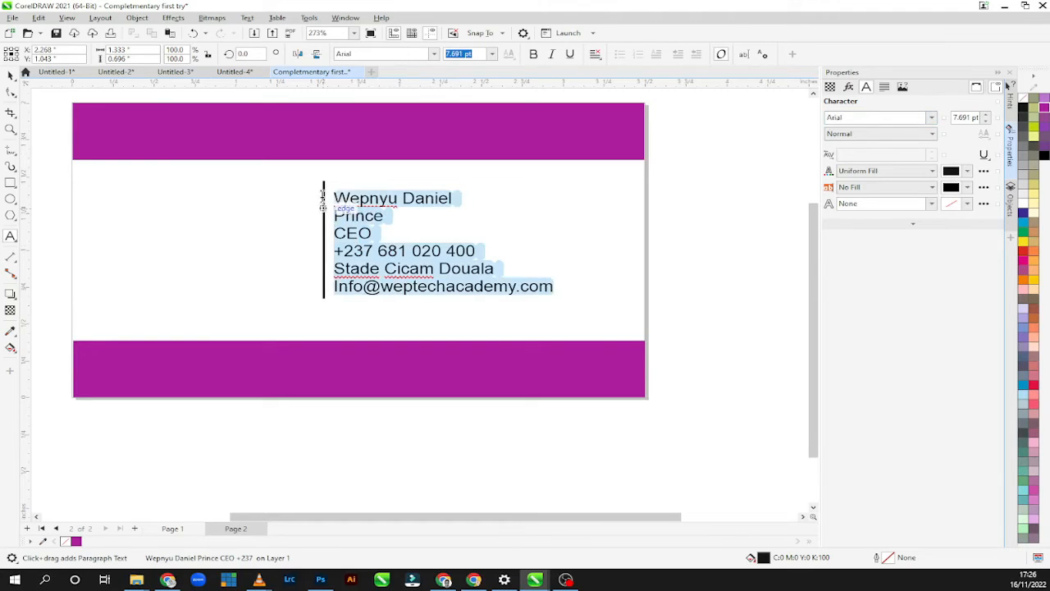
pyautogui.click(877, 120)
pyautogui.write('Poppins')
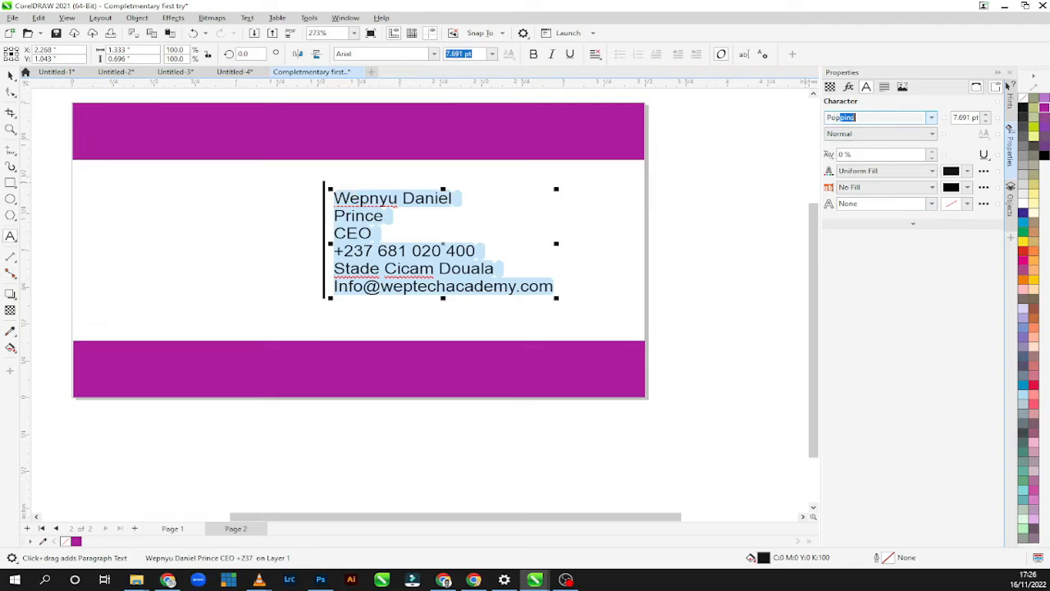
pyautogui.press('Return')
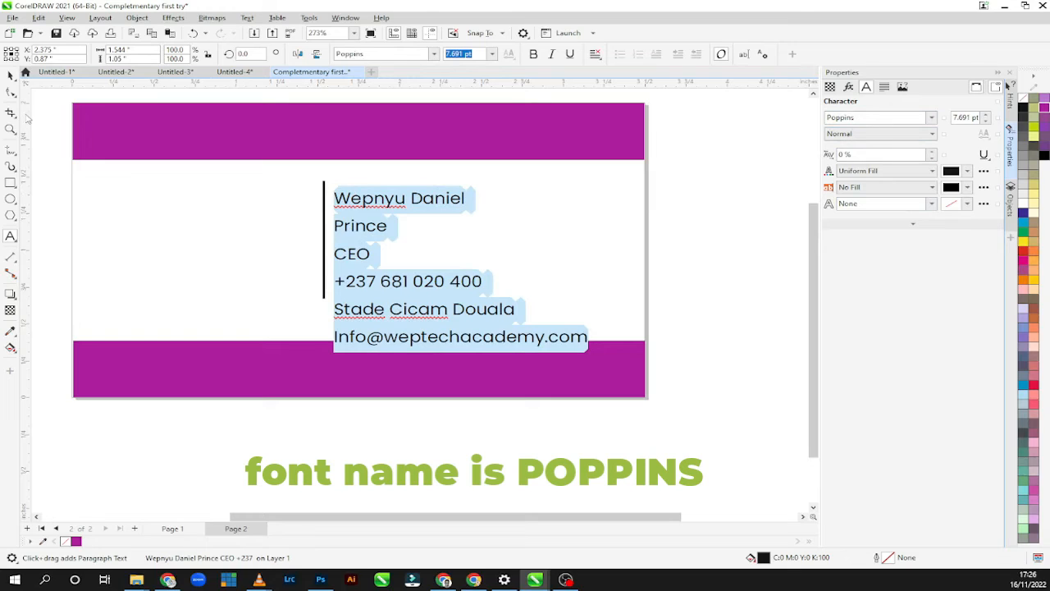
# Cut the e-mail line out of the contact text block.
pyautogui.click(408, 311)
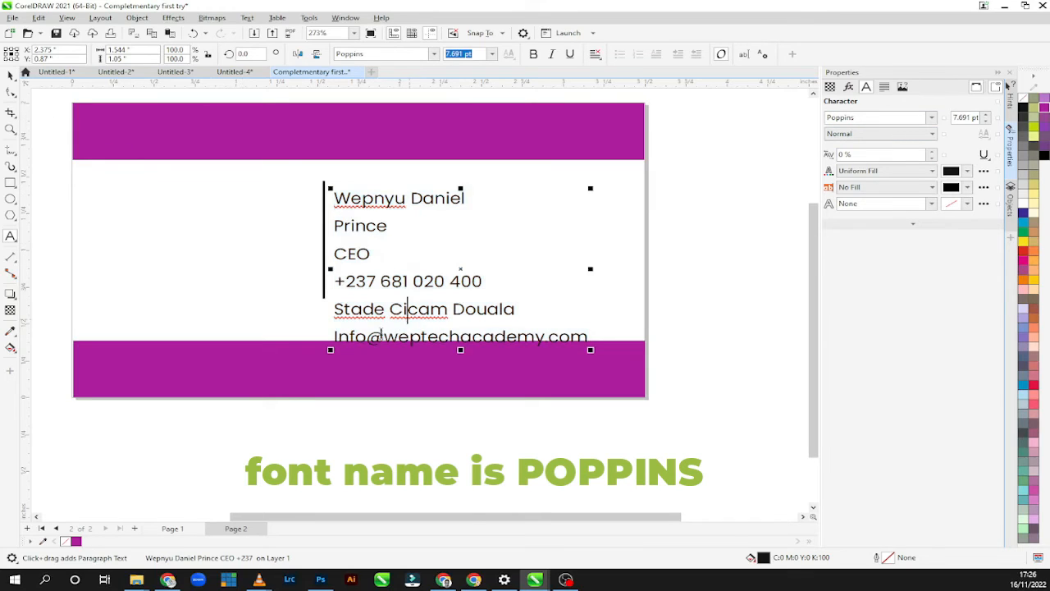
pyautogui.moveTo(334, 338); pyautogui.dragTo(587, 336)
pyautogui.rightClick(561, 336)
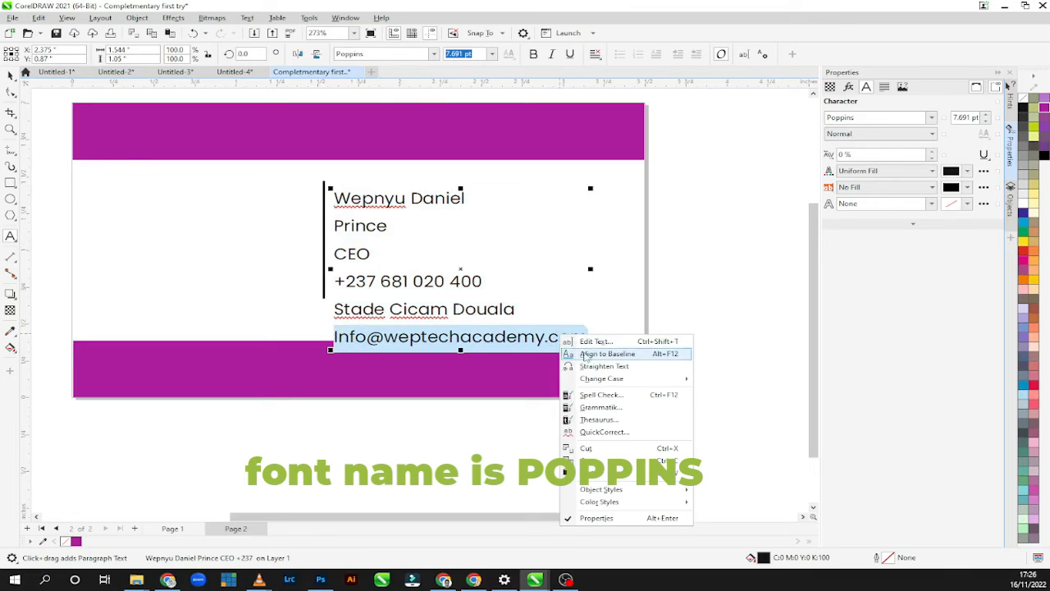
pyautogui.click(584, 448)
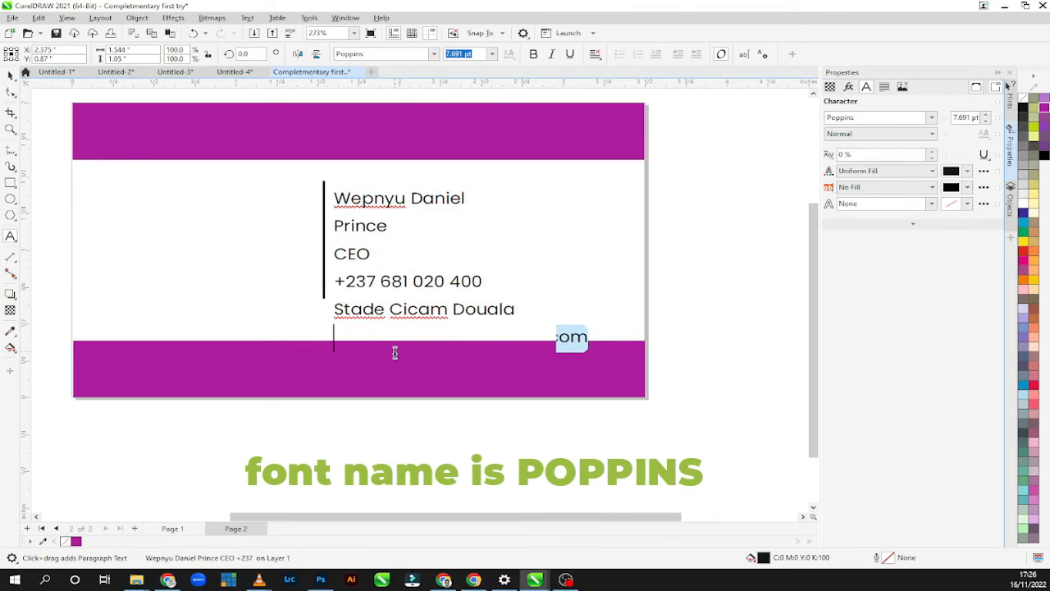
pyautogui.click(10, 75)
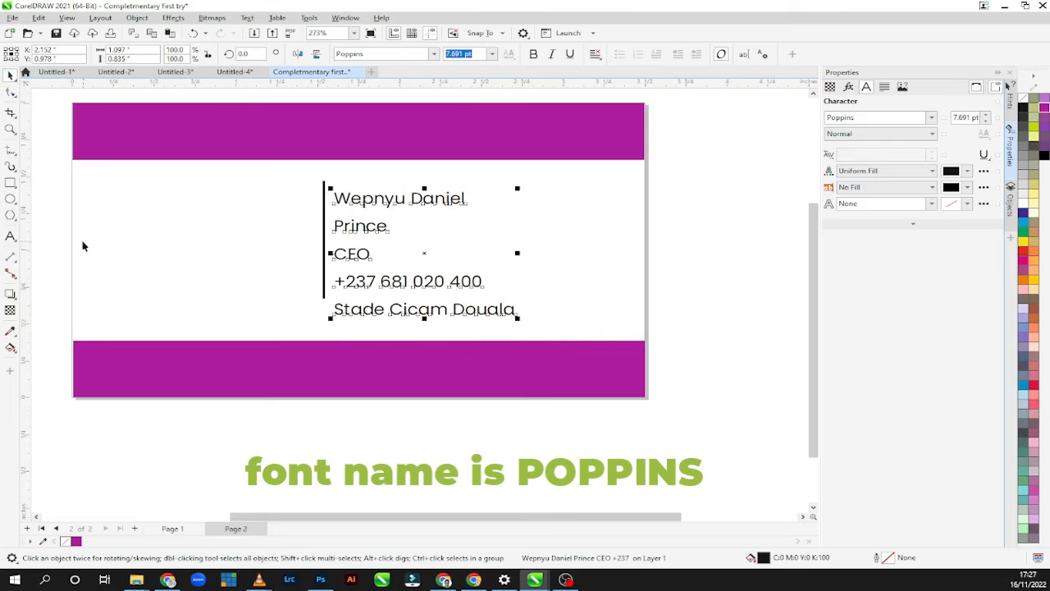
# Paste the e-mail address as separate artistic text on the lower purple bar and shift it toward the bar's centre.
pyautogui.click(10, 236)
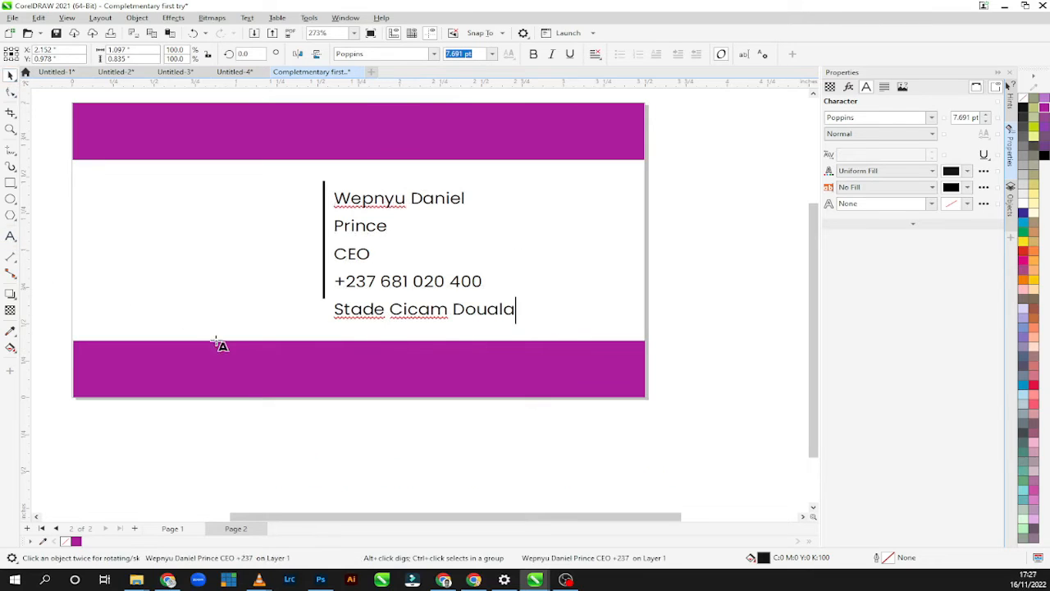
pyautogui.click(311, 371)
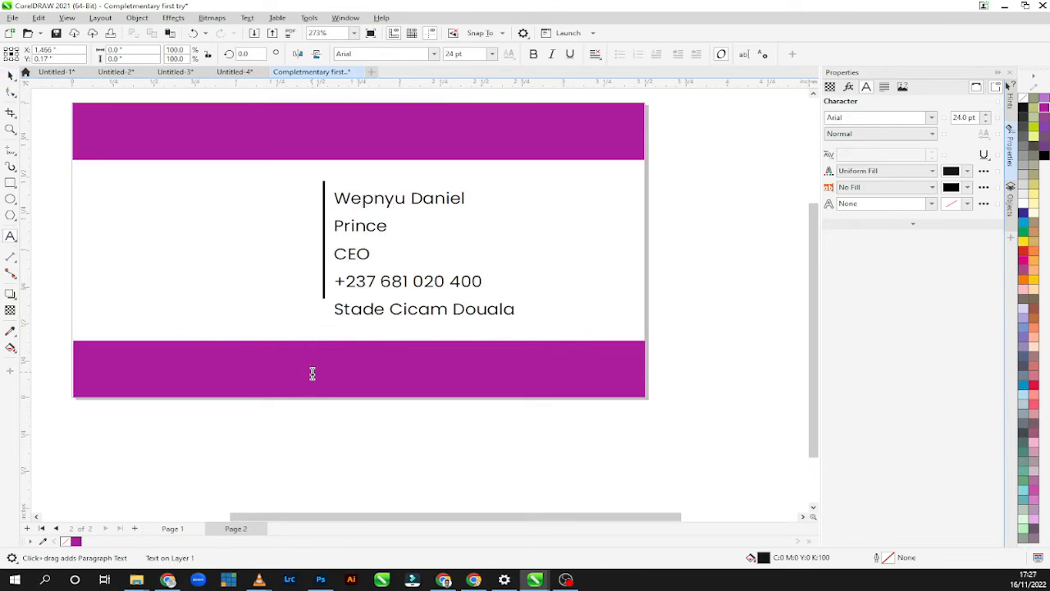
pyautogui.hotkey('ctrl', 'v')
pyautogui.hotkey('ctrl', 'space')
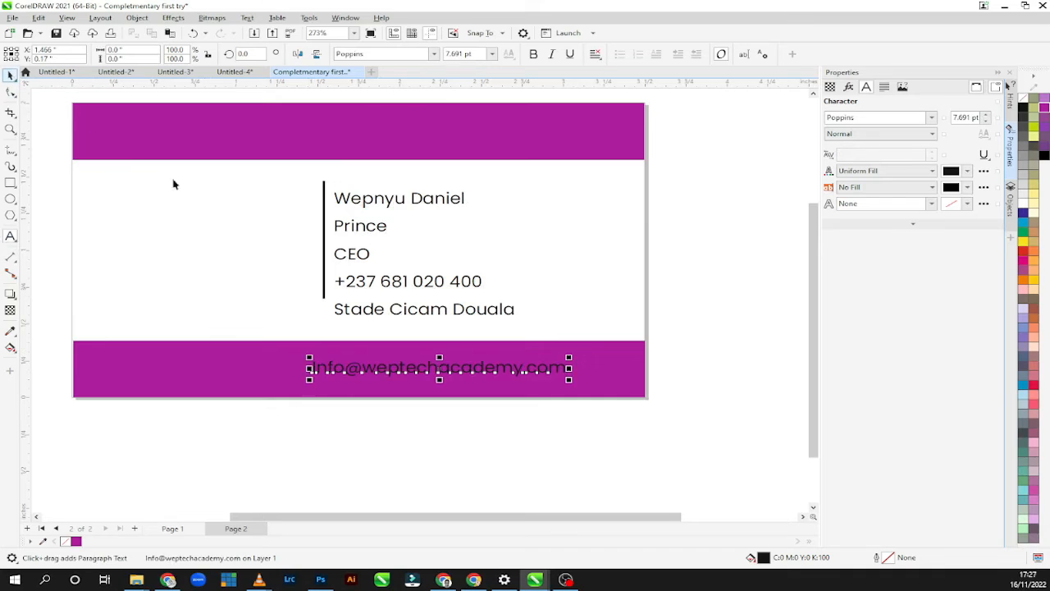
pyautogui.moveTo(453, 363); pyautogui.dragTo(367, 377)
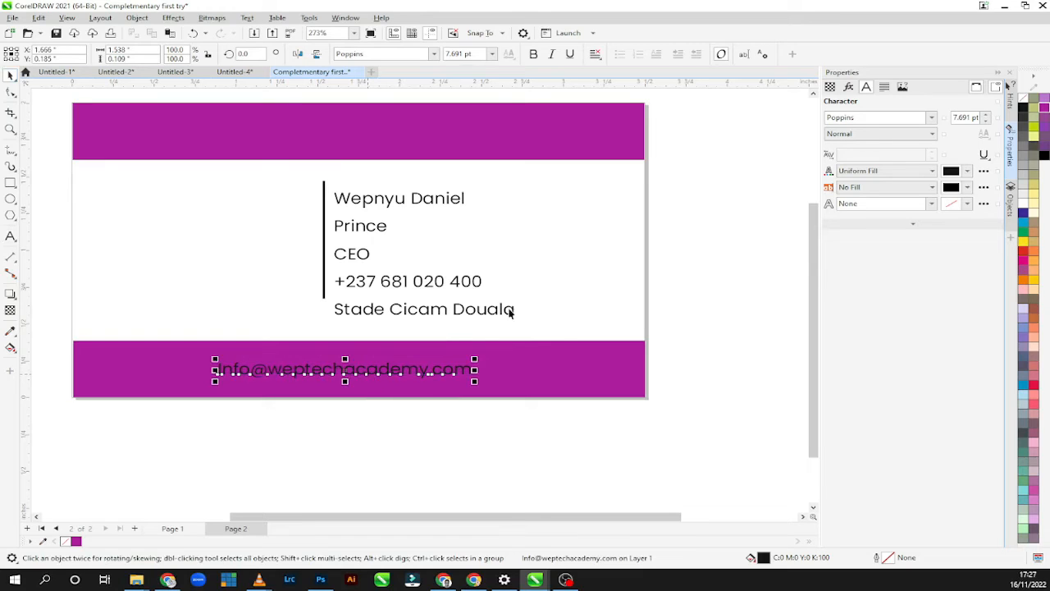
# Change the fill colour of the e-mail text on the lower bar to white.
pyautogui.click(944, 172)
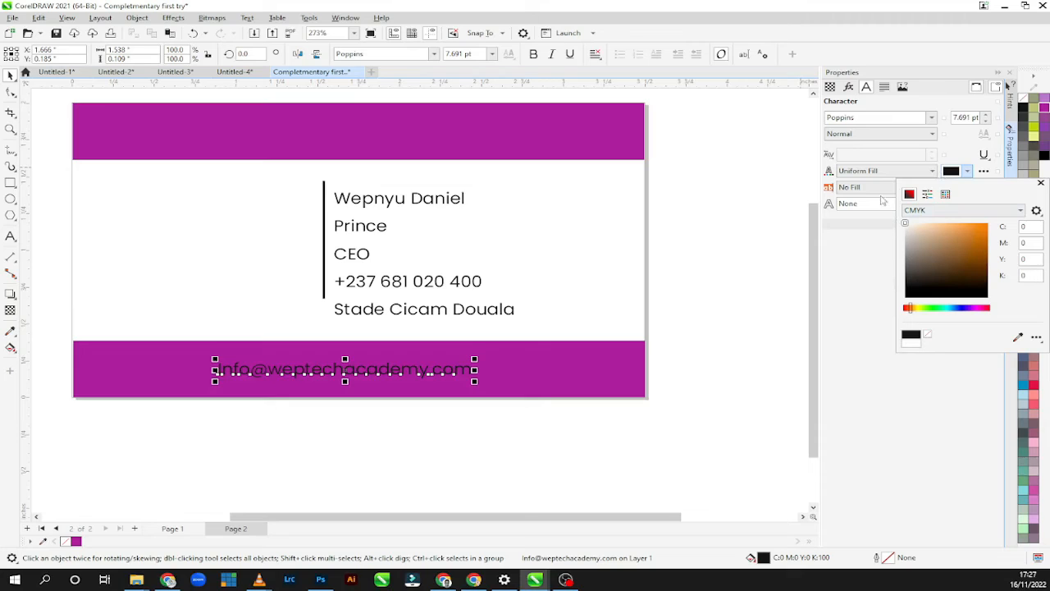
pyautogui.moveTo(883, 200); pyautogui.dragTo(882, 199)
pyautogui.click(1041, 182)
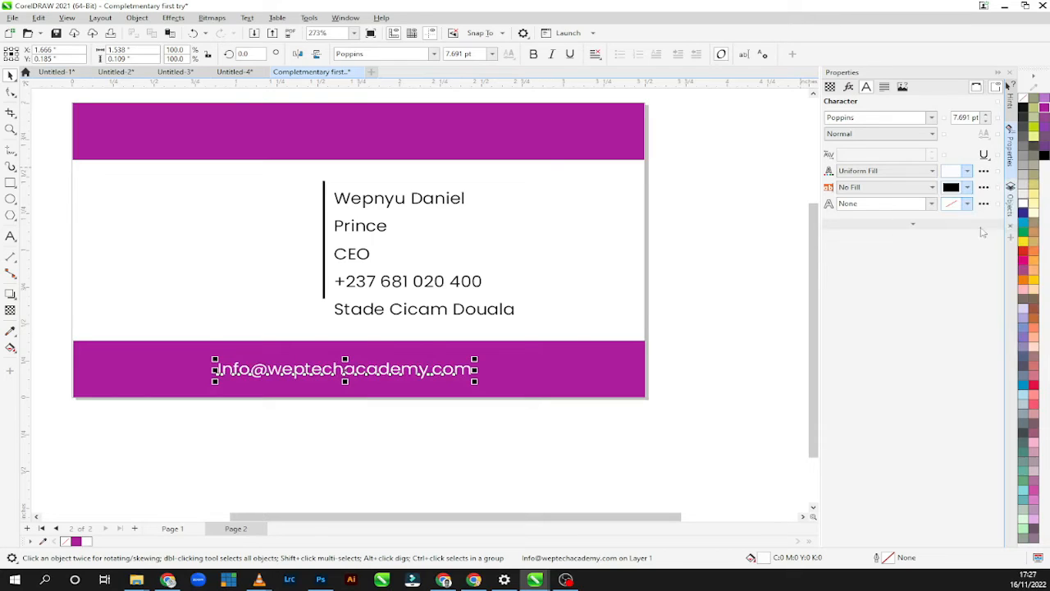
# Tighten the line spacing of the contact text block with the Shape tool so its lines fit within the divider's height.
pyautogui.click(389, 242)
pyautogui.click(361, 233)
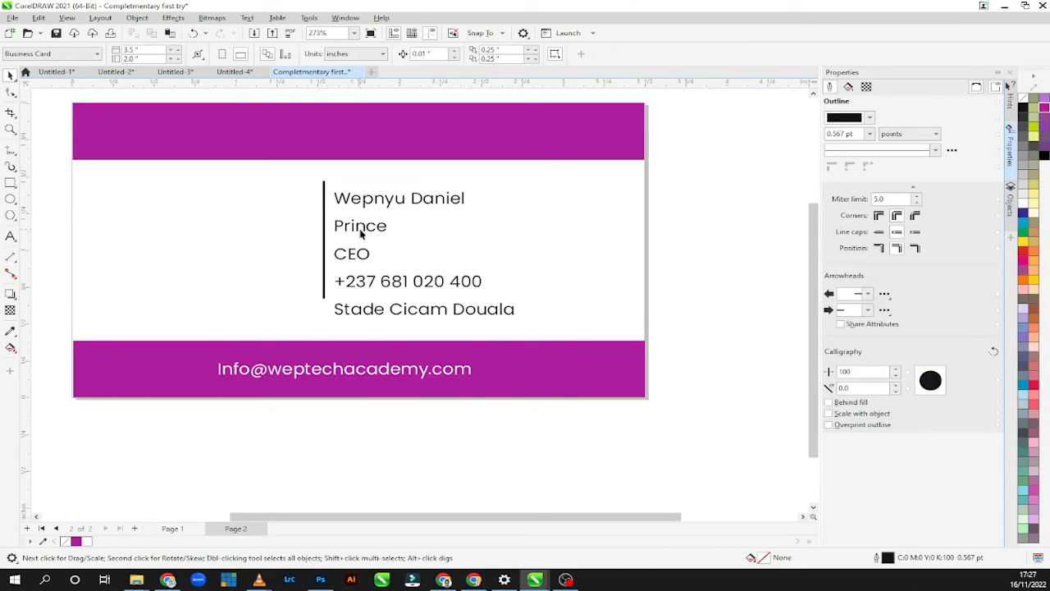
pyautogui.click(366, 277)
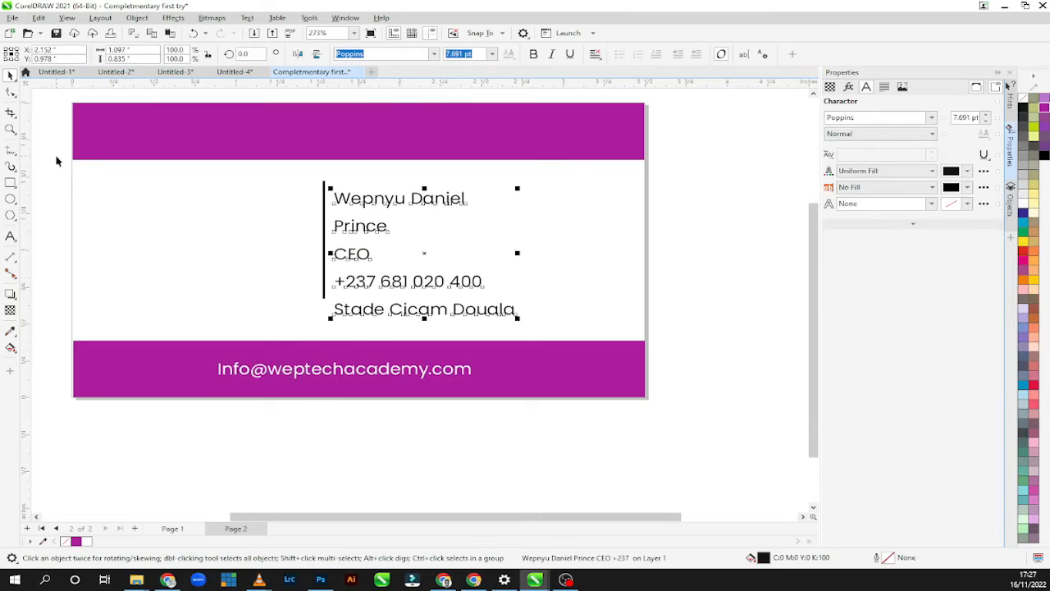
pyautogui.click(12, 93)
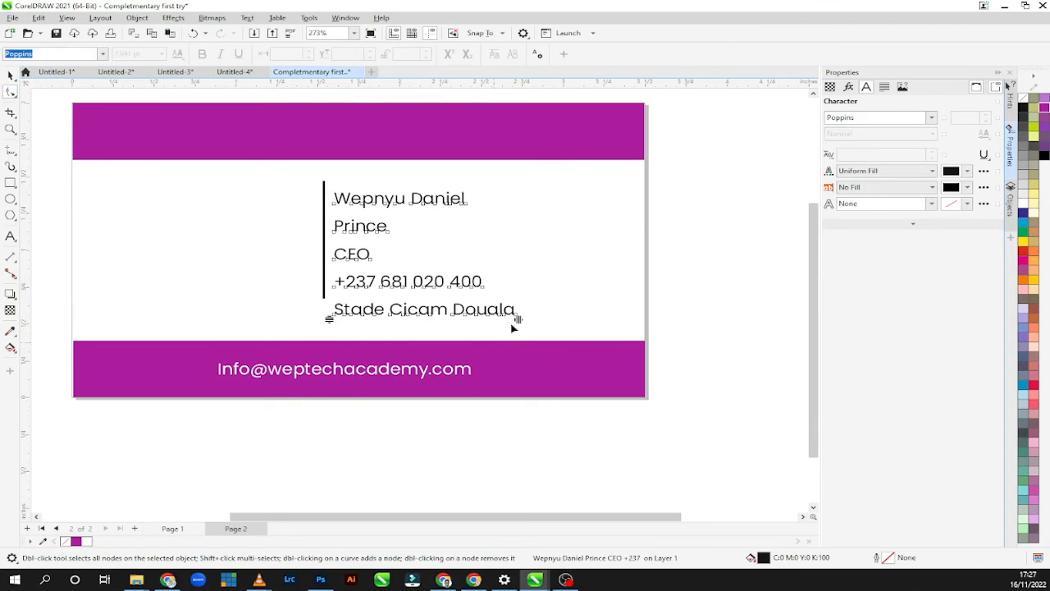
pyautogui.moveTo(327, 320); pyautogui.dragTo(329, 271)
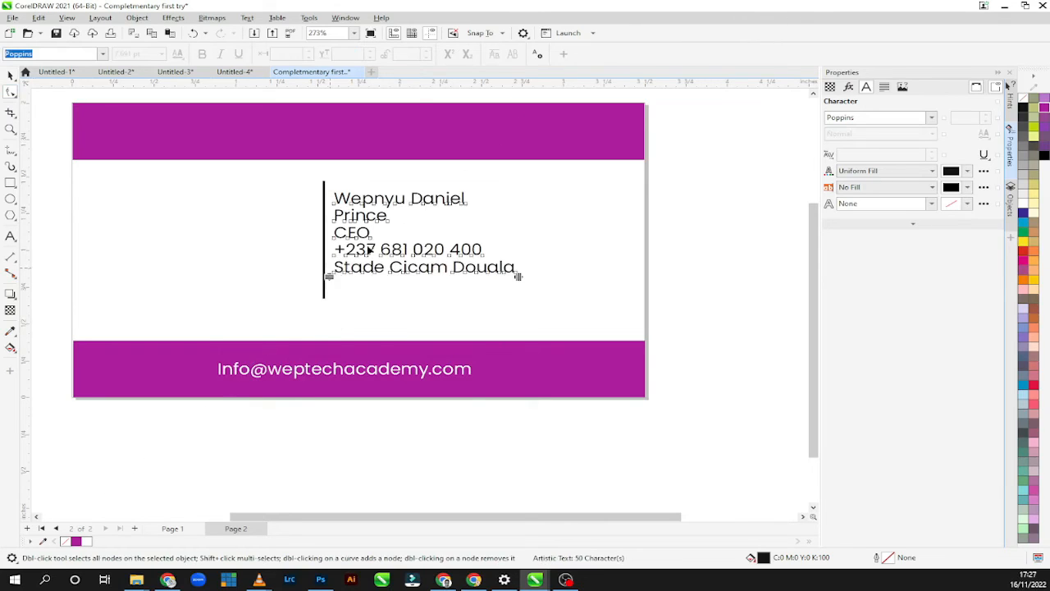
pyautogui.click(331, 275)
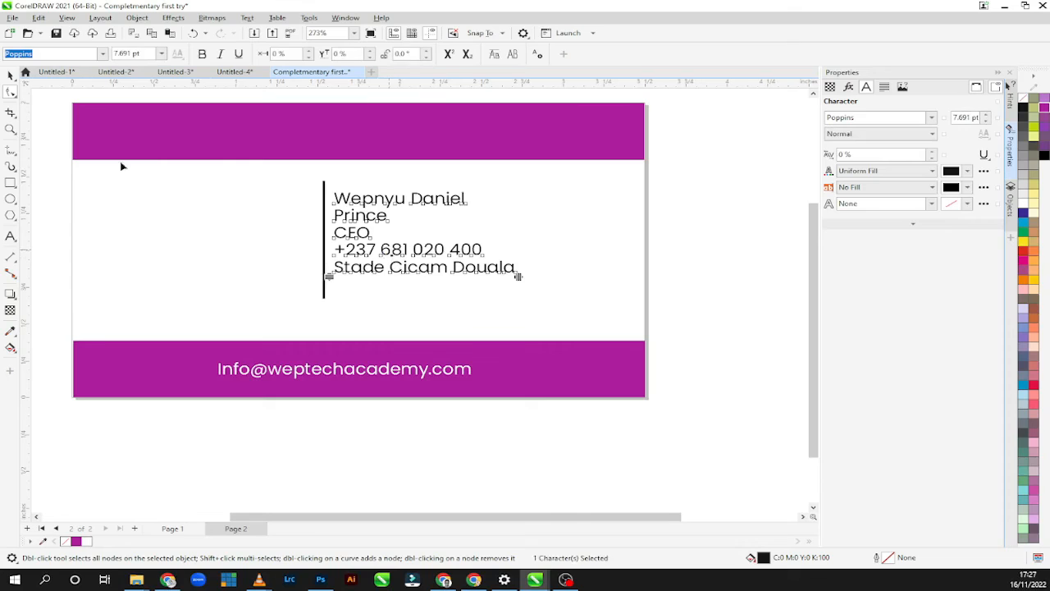
pyautogui.doubleClick(10, 76)
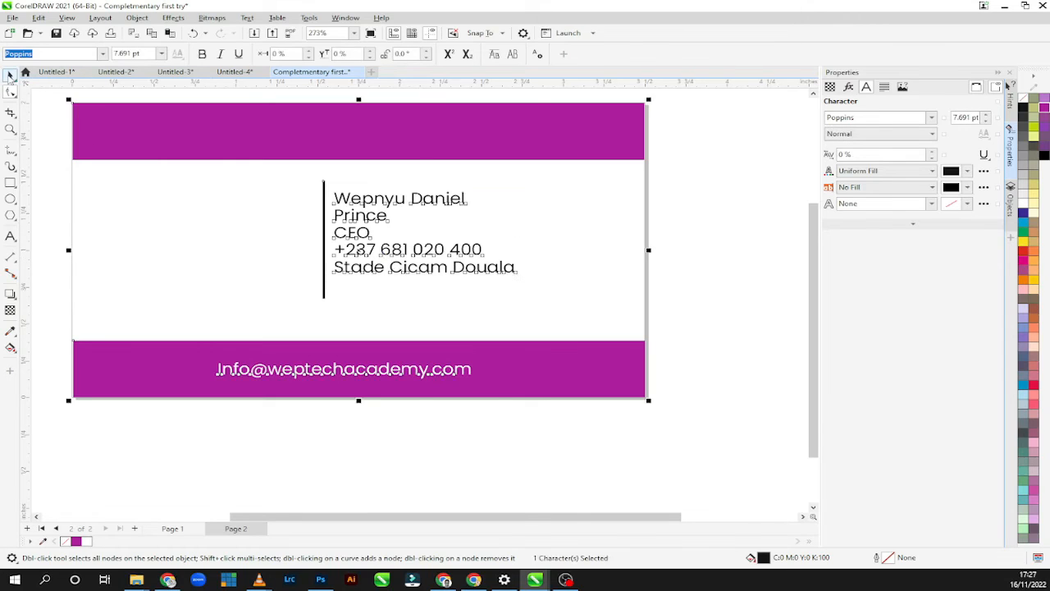
# Change the font of the full name in the contact text block to Poppins ExtraBold.
pyautogui.click(373, 259)
pyautogui.click(371, 249)
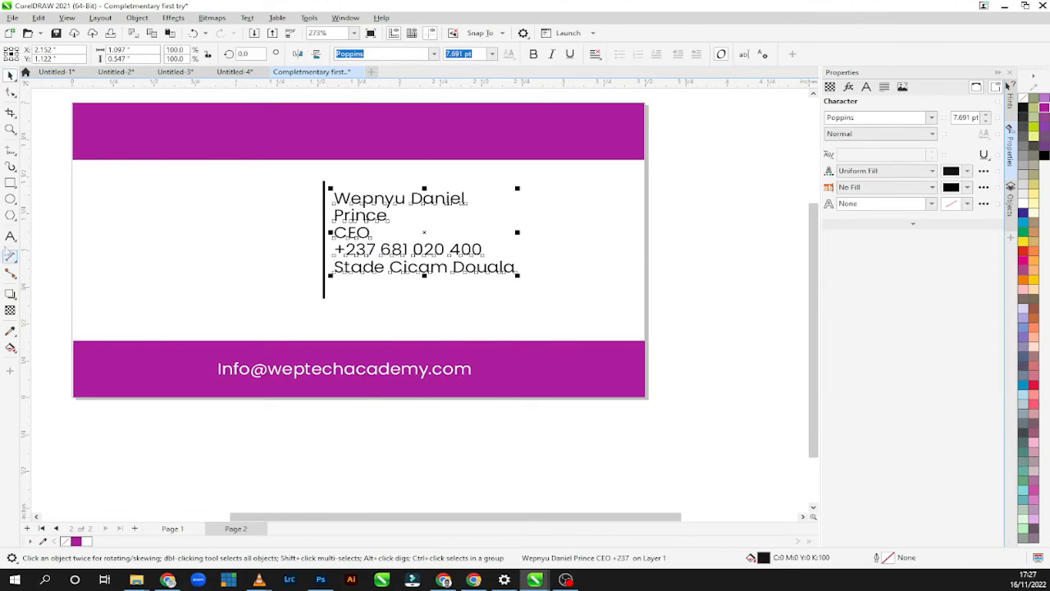
pyautogui.click(11, 238)
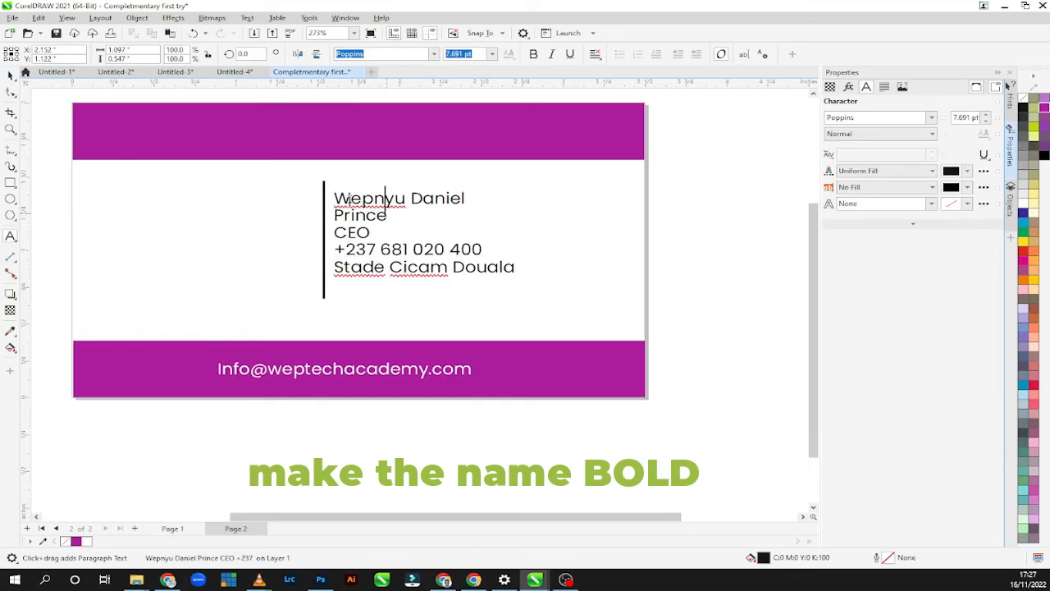
pyautogui.moveTo(388, 215); pyautogui.dragTo(330, 195)
pyautogui.click(385, 207)
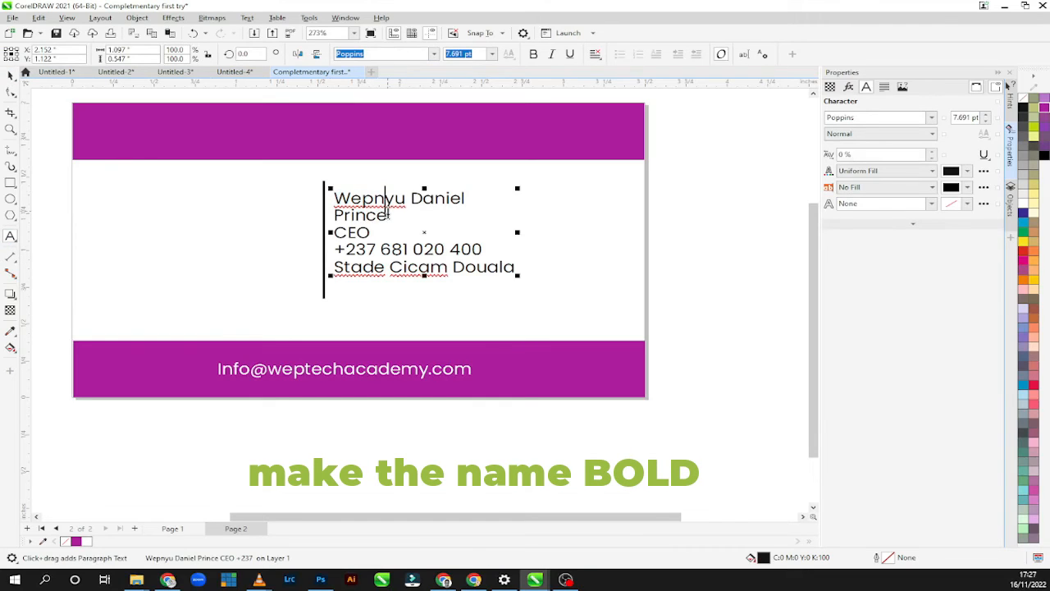
pyautogui.moveTo(386, 210)
pyautogui.mouseDown()
pyautogui.moveTo(336, 200)
pyautogui.moveTo(398, 220)
pyautogui.mouseUp()
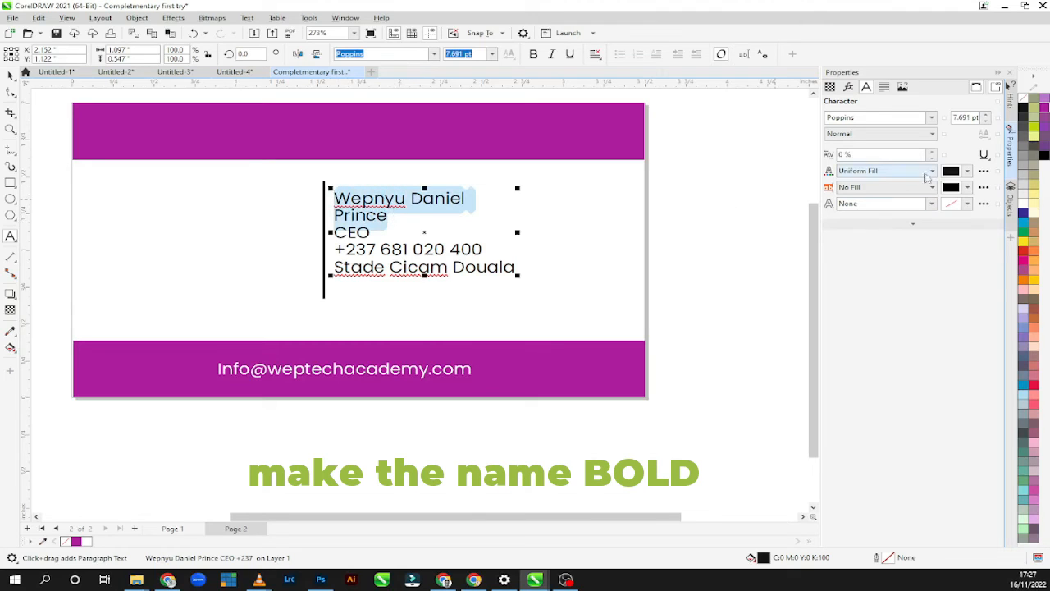
pyautogui.click(932, 120)
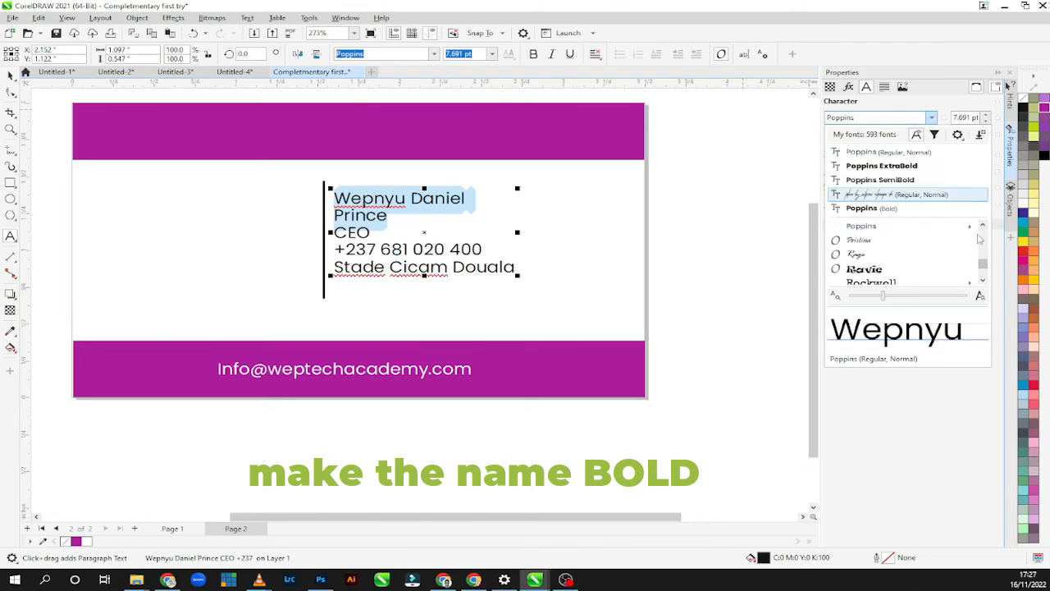
pyautogui.moveTo(970, 227)
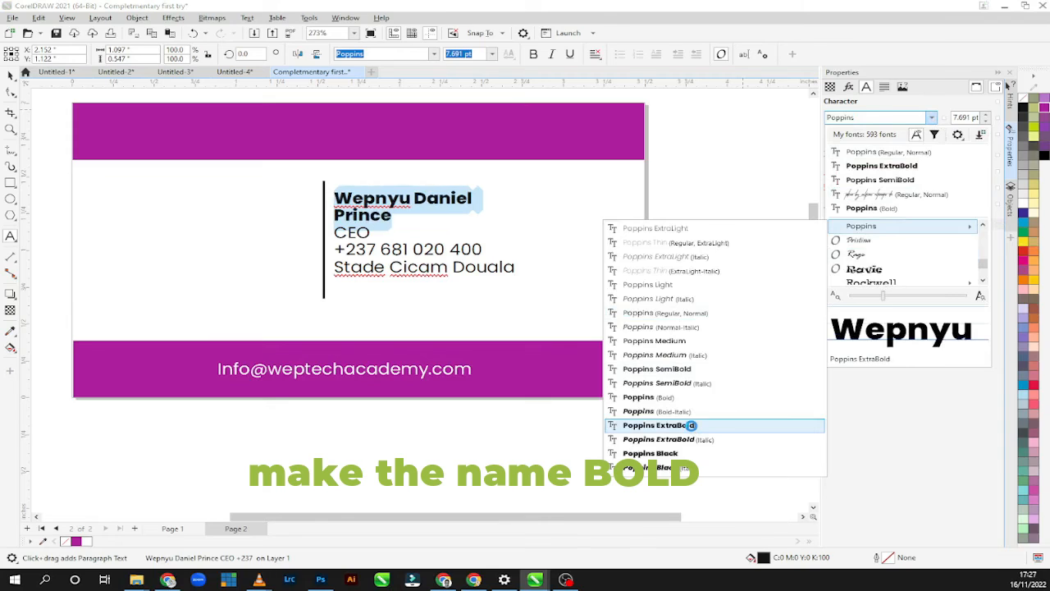
pyautogui.click(691, 425)
pyautogui.click(418, 270)
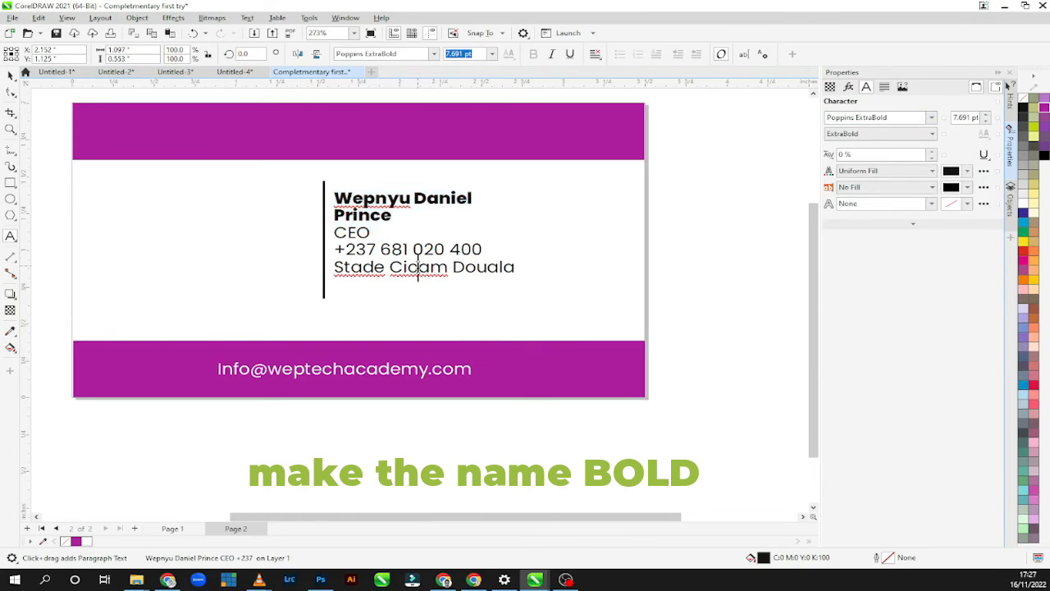
# Move the contact text block down about 0.05 in to sit more centrally beside the vertical divider.
pyautogui.click(367, 251)
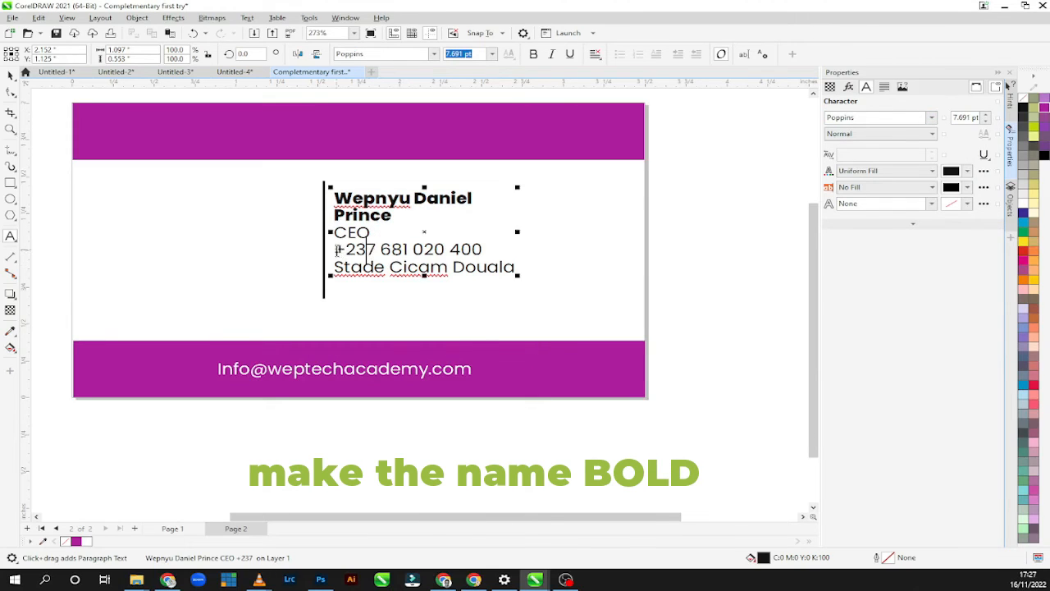
pyautogui.click(336, 251)
pyautogui.click(10, 76)
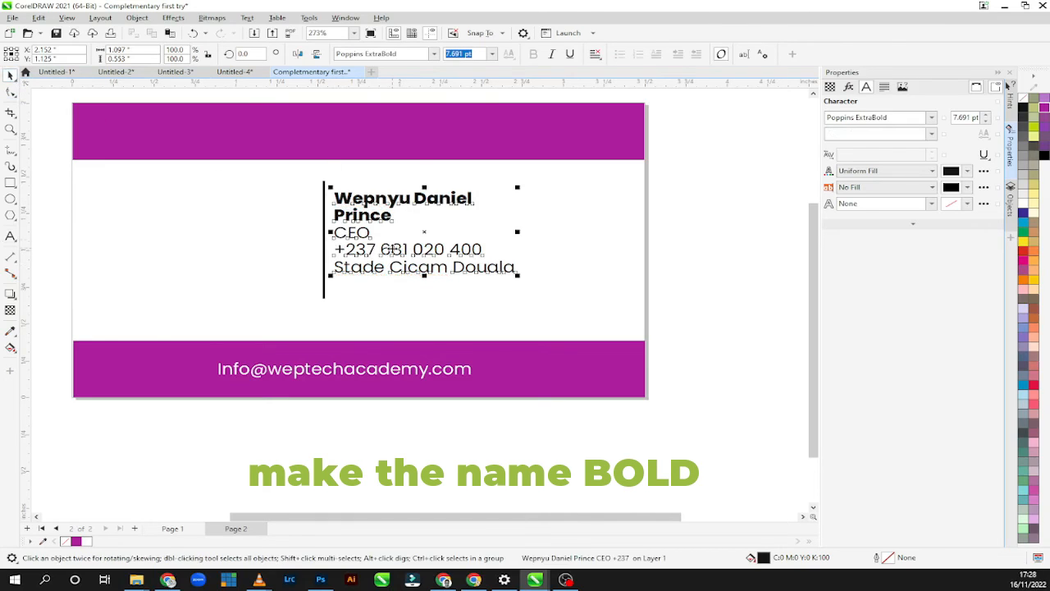
pyautogui.moveTo(393, 249); pyautogui.dragTo(393, 260)
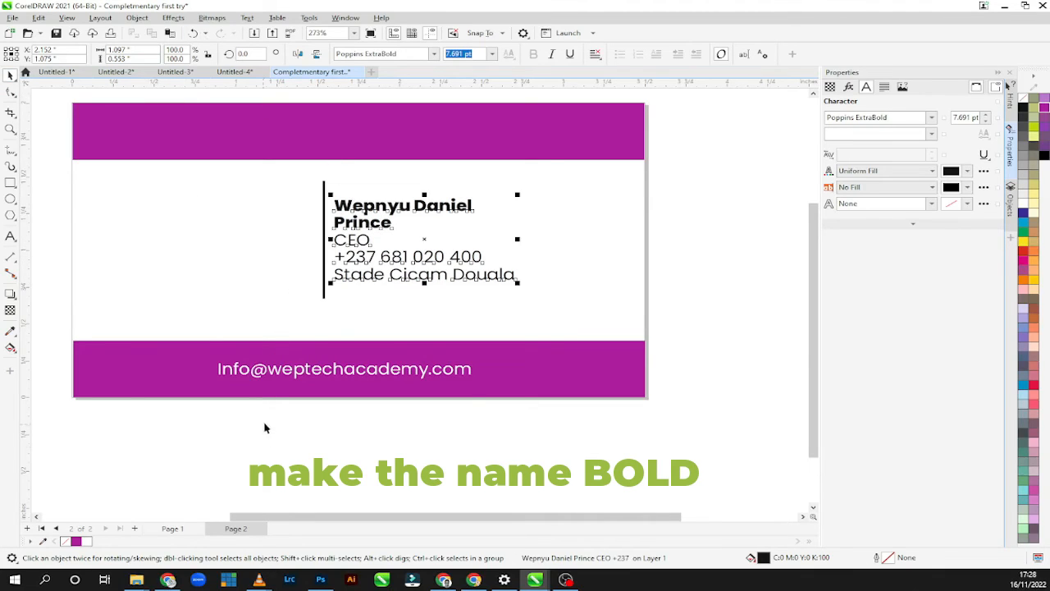
# Import the app logo image at a small size on the empty side of the divider and centre it vertically against the divider.
pyautogui.click(12, 17)
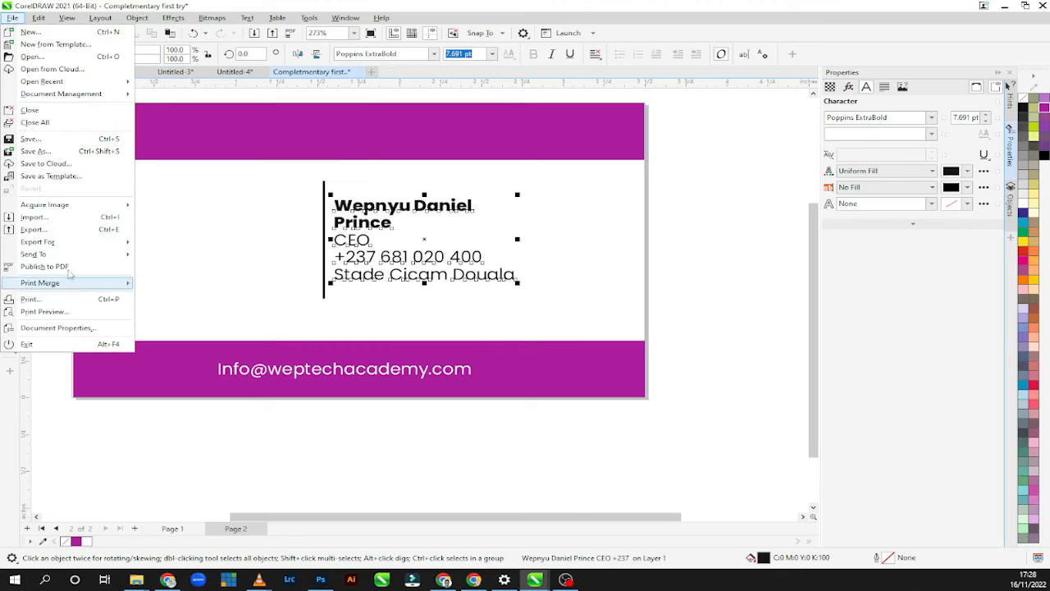
pyautogui.click(50, 219)
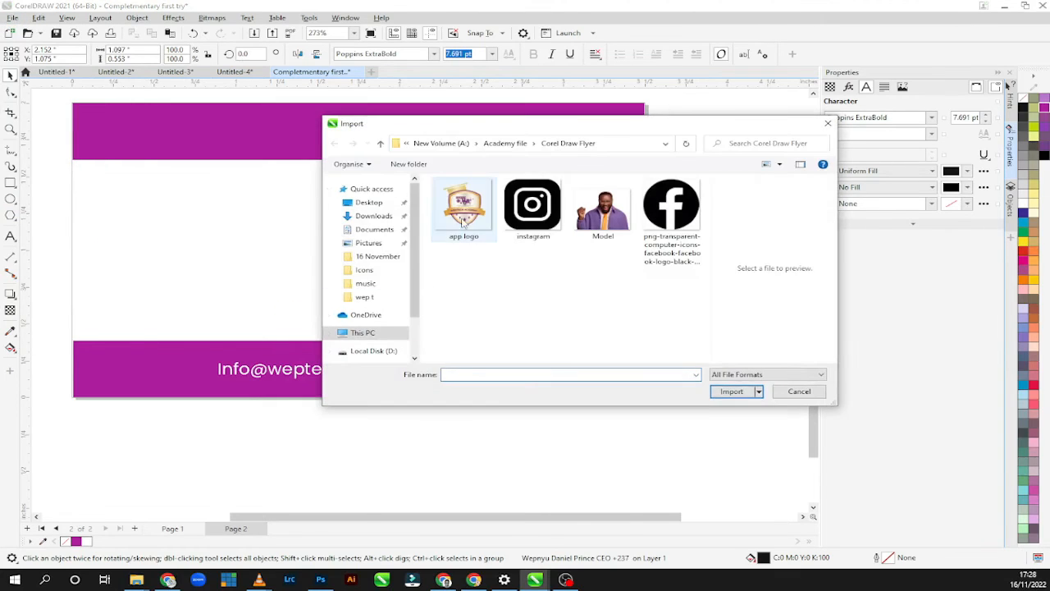
pyautogui.click(463, 215)
pyautogui.click(731, 391)
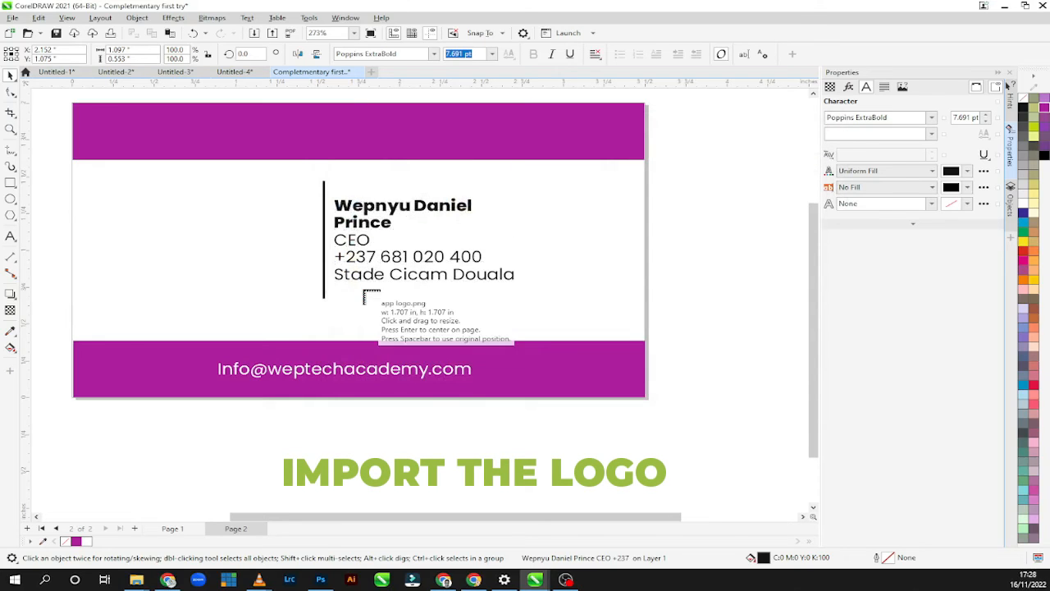
pyautogui.moveTo(228, 202); pyautogui.dragTo(325, 314)
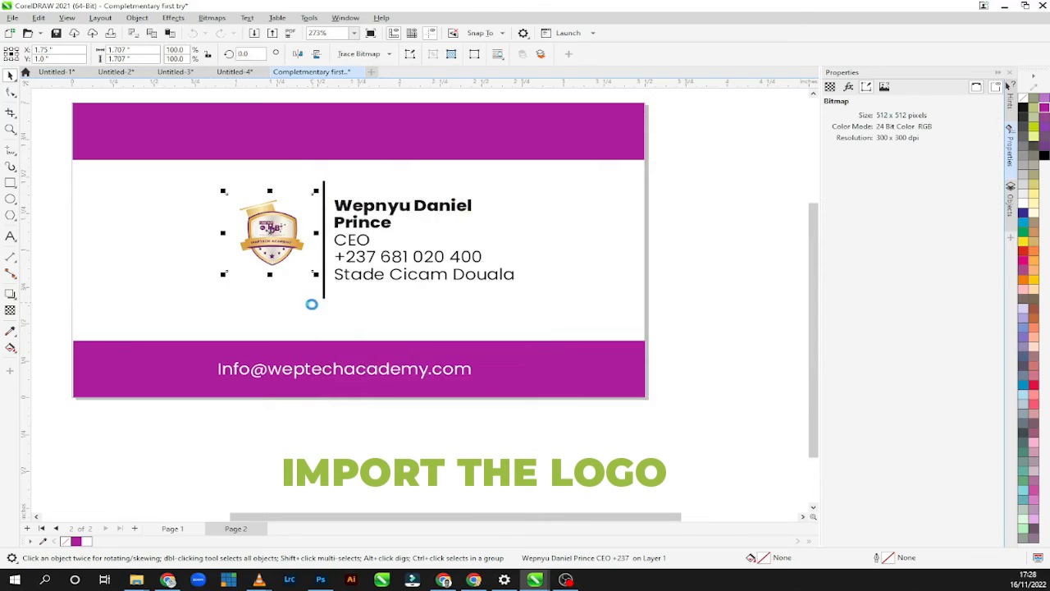
pyautogui.moveTo(271, 234)
pyautogui.mouseDown()
pyautogui.moveTo(271, 256)
pyautogui.moveTo(280, 245)
pyautogui.mouseUp()
pyautogui.click(409, 314)
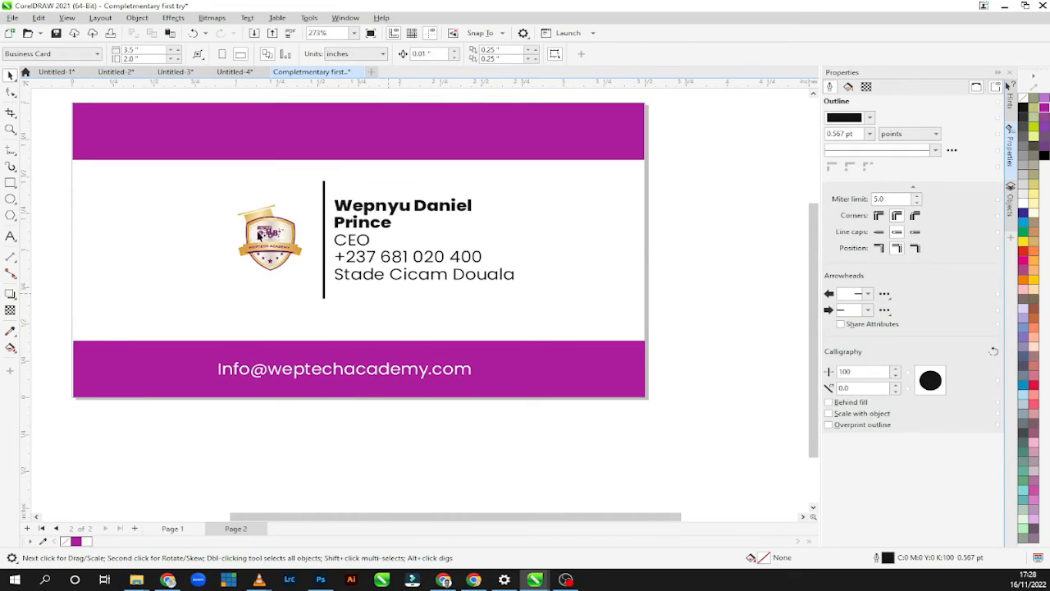
# Shift the contact text block slightly away from the divider and down to about X 2.171, Y 1.048 in, and check both card pages.
pyautogui.click(11, 236)
pyautogui.click(10, 75)
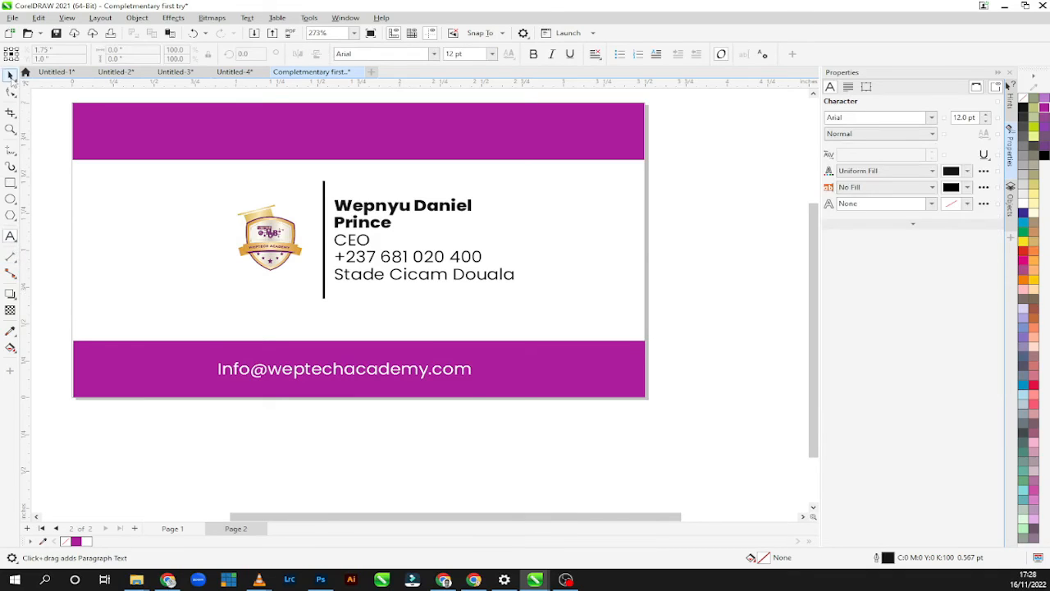
pyautogui.click(343, 256)
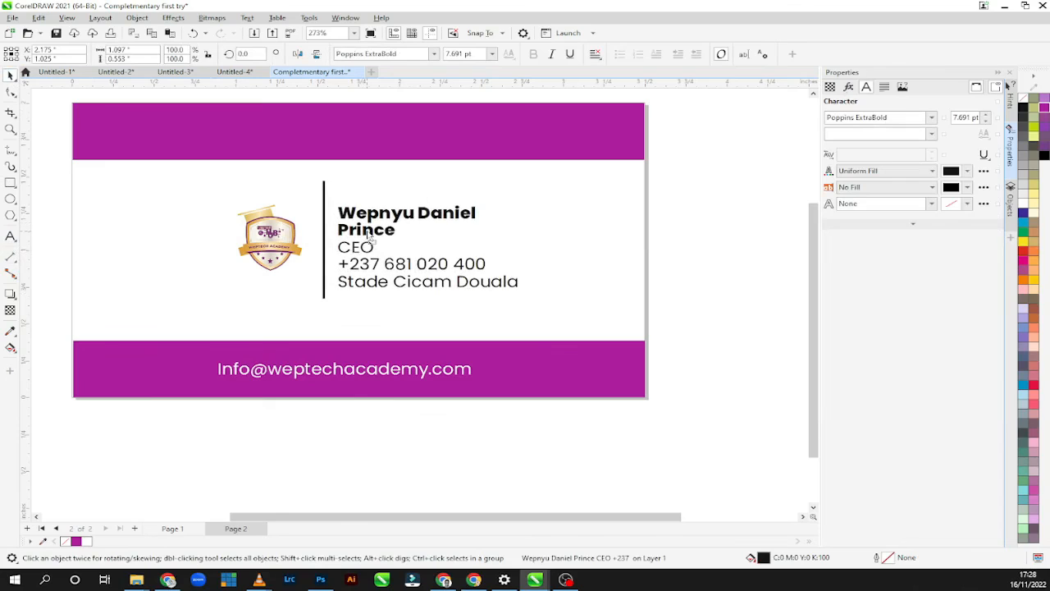
pyautogui.click(368, 230)
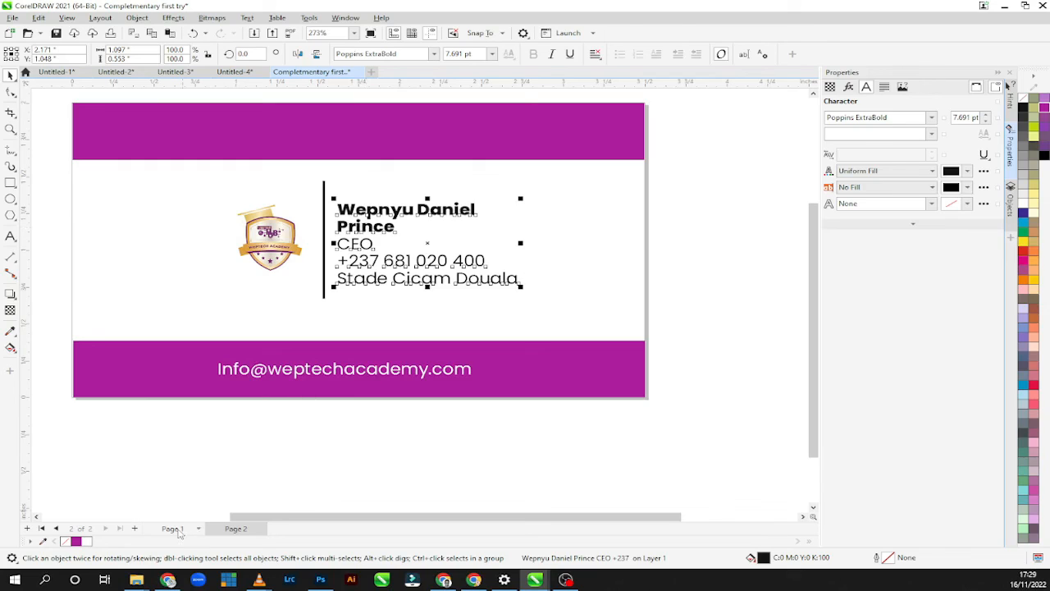
pyautogui.click(174, 528)
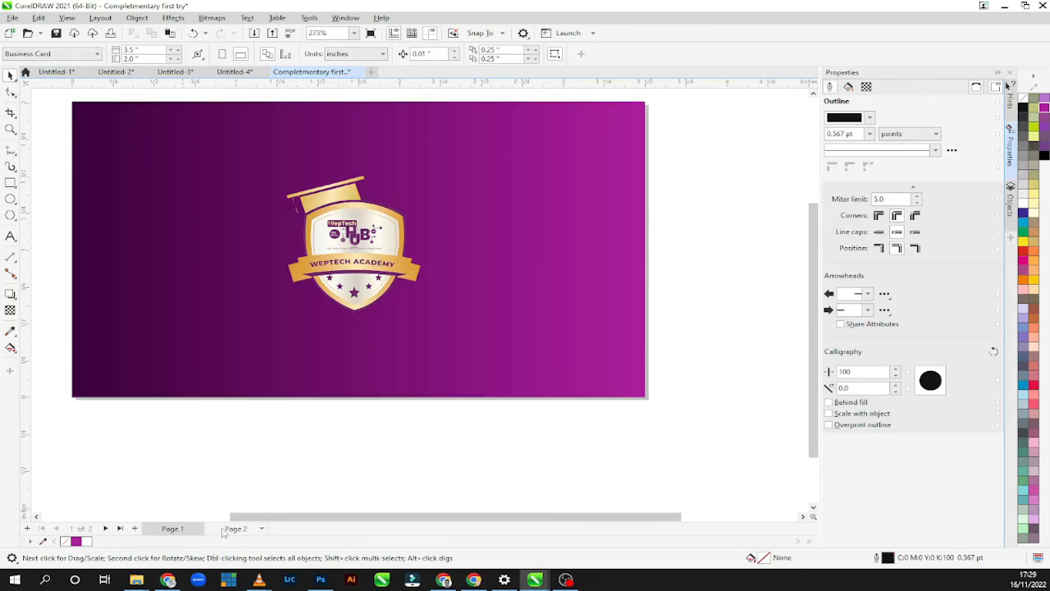
pyautogui.click(222, 528)
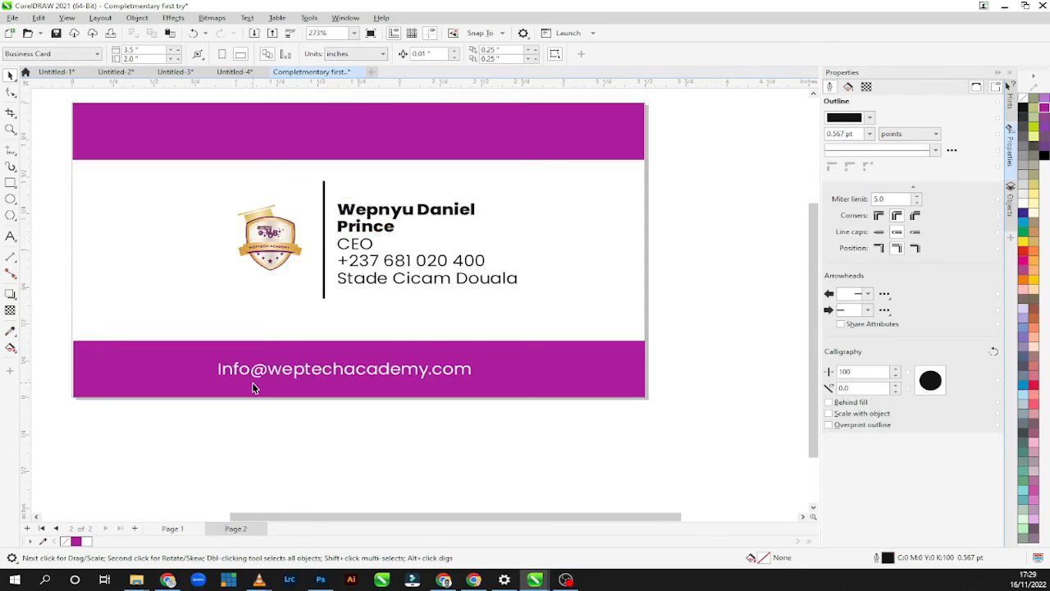